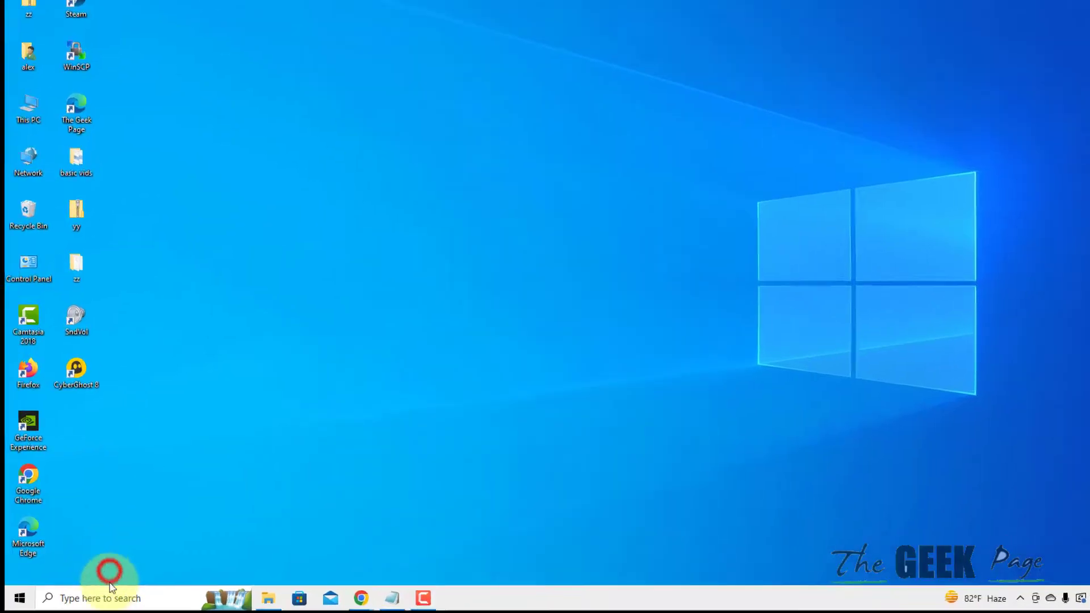
- Search Windows for 'task scheduler' and launch Task Scheduler from the results
{"action": "left_click", "coordinate": [90, 601]}
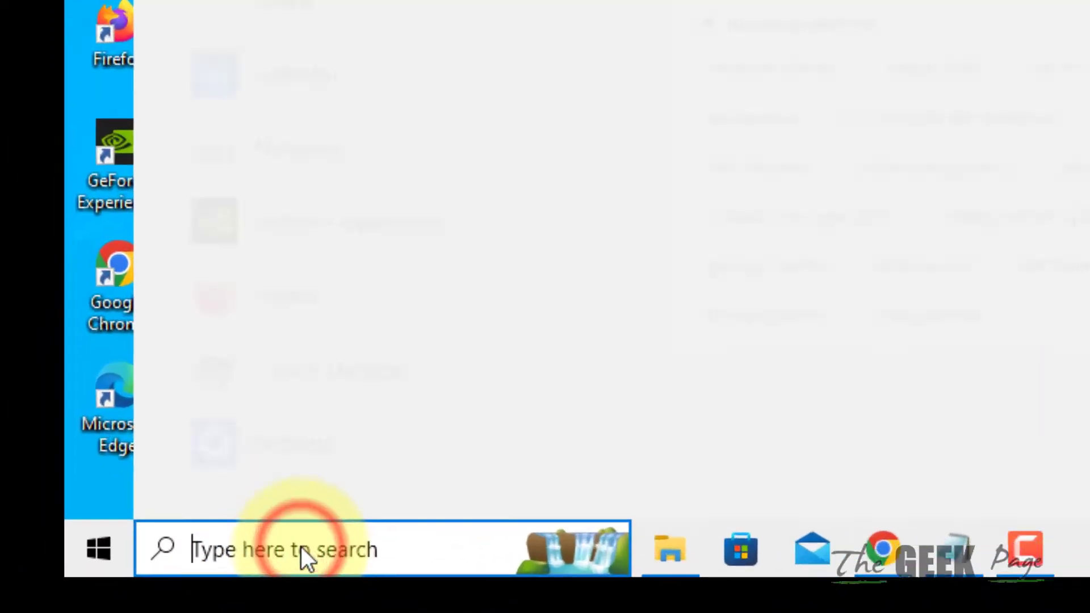
{"action": "type", "text": "task "}
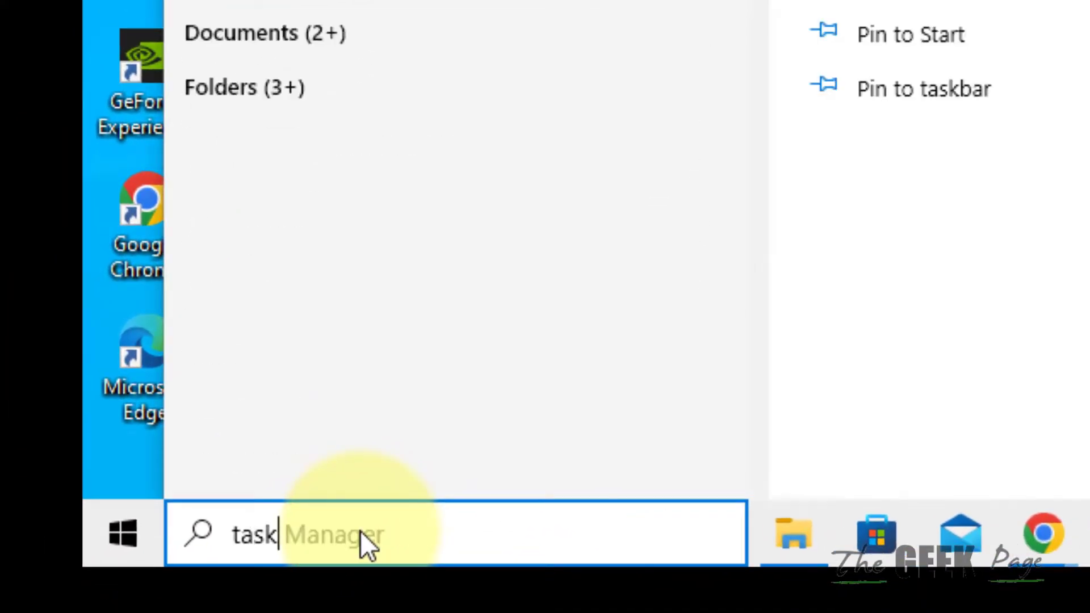
{"action": "type", "text": "s"}
{"action": "type", "text": "che"}
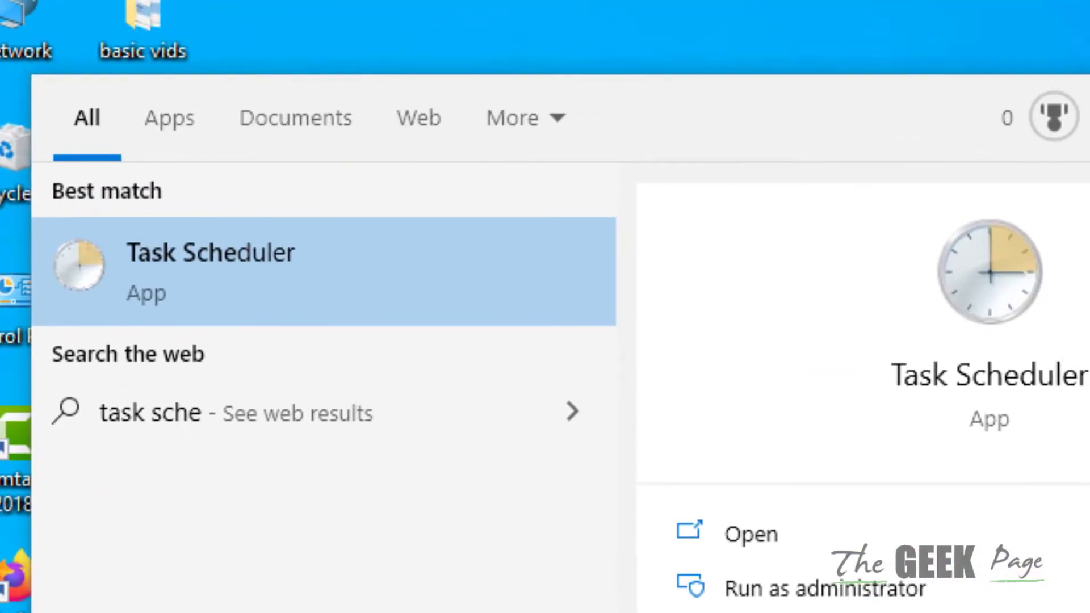
{"action": "type", "text": "duler"}
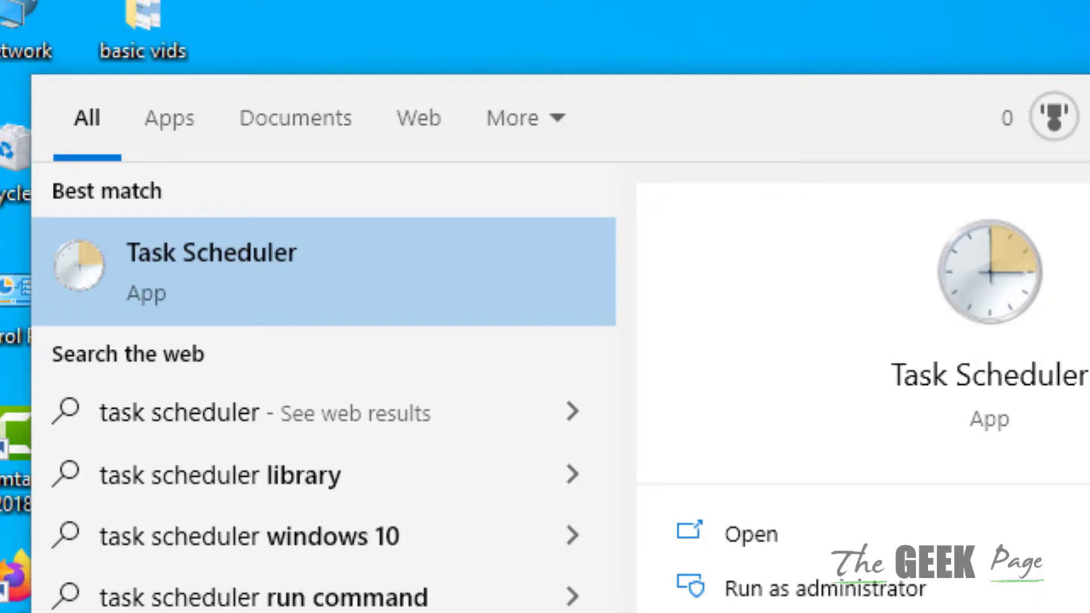
{"action": "left_click", "coordinate": [228, 281]}
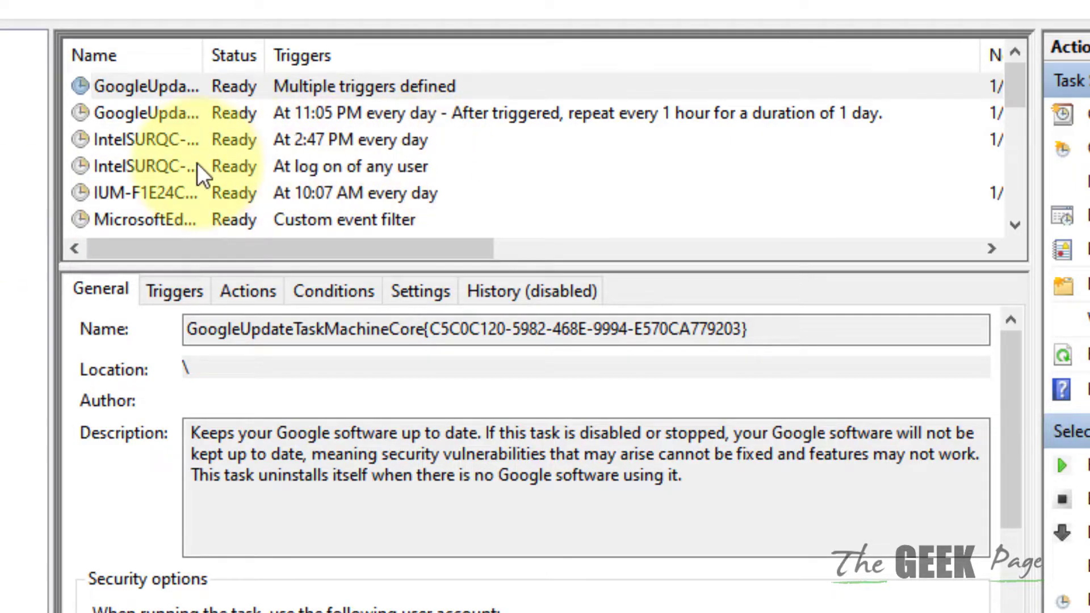
{"action": "left_click", "coordinate": [134, 116]}
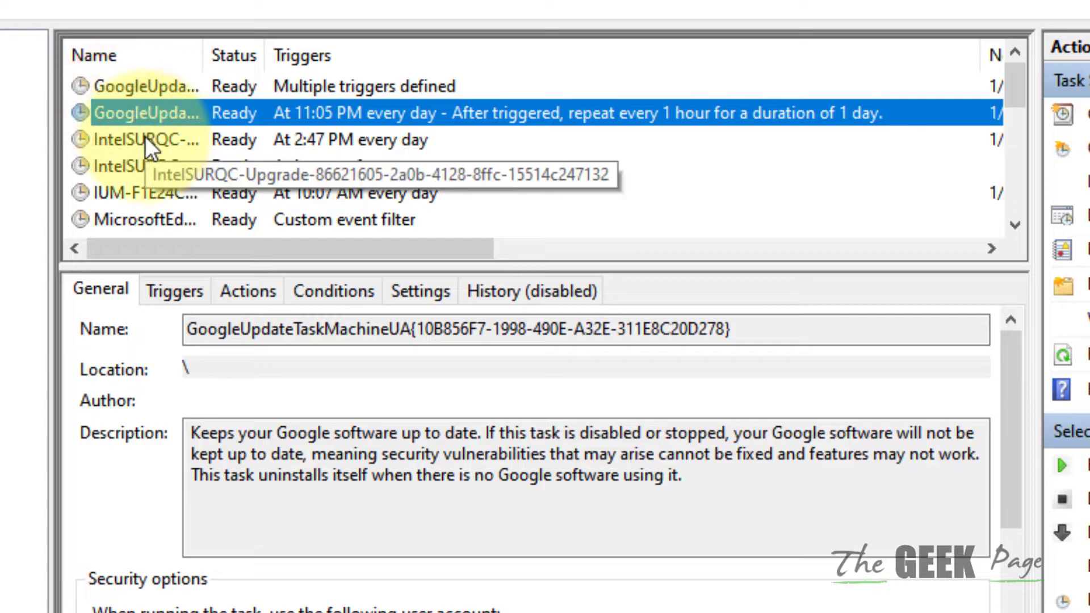
{"action": "left_click", "coordinate": [145, 137]}
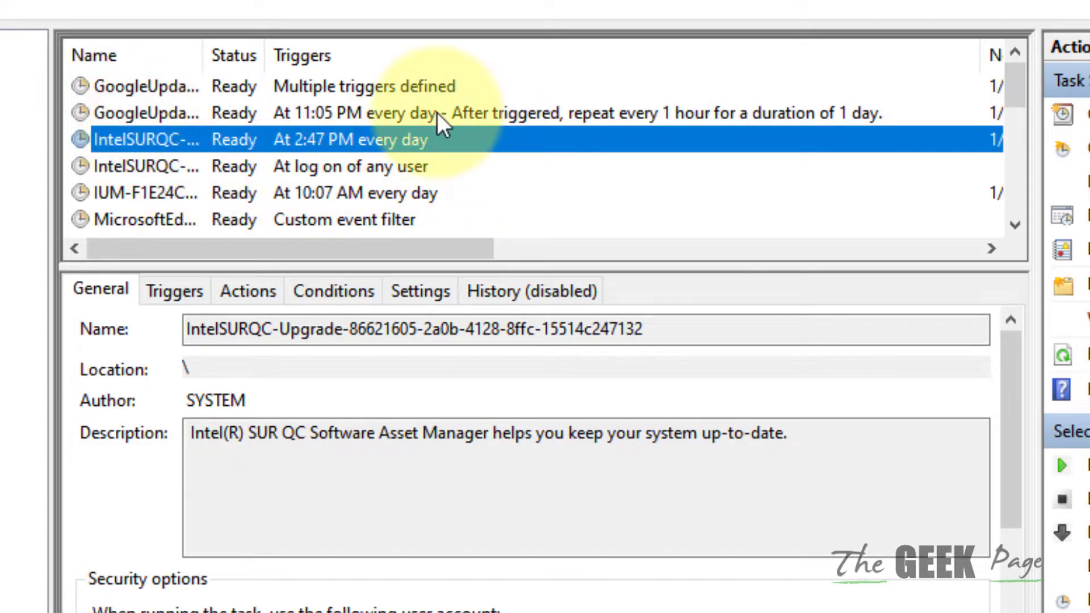
{"action": "left_click", "coordinate": [405, 96]}
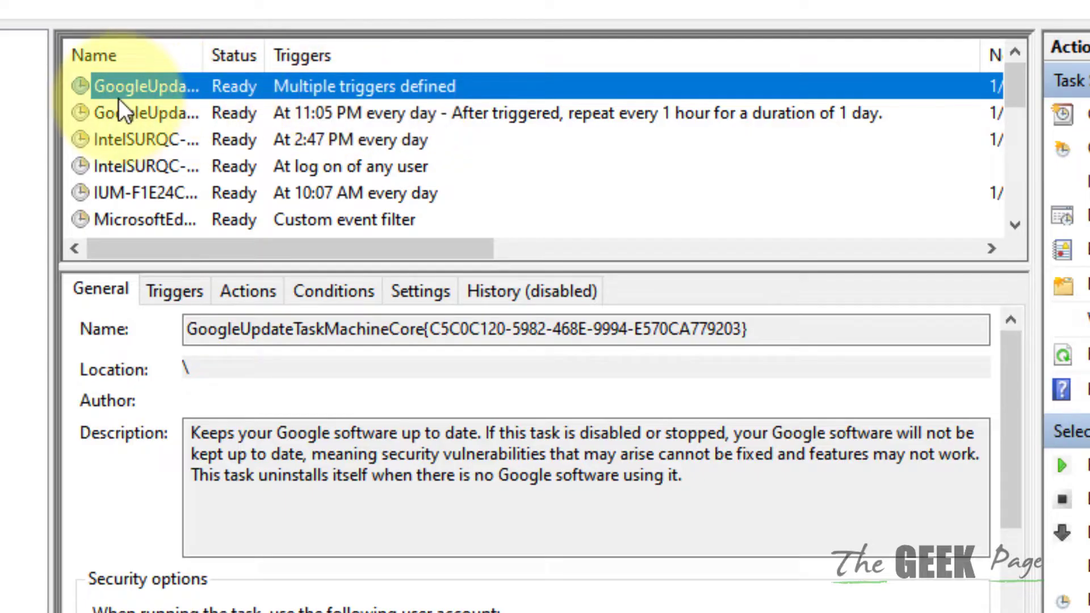
- Review the launch commands of the GoogleUpdate, IntelSURQC and IUM scheduled tasks
{"action": "left_click", "coordinate": [235, 296]}
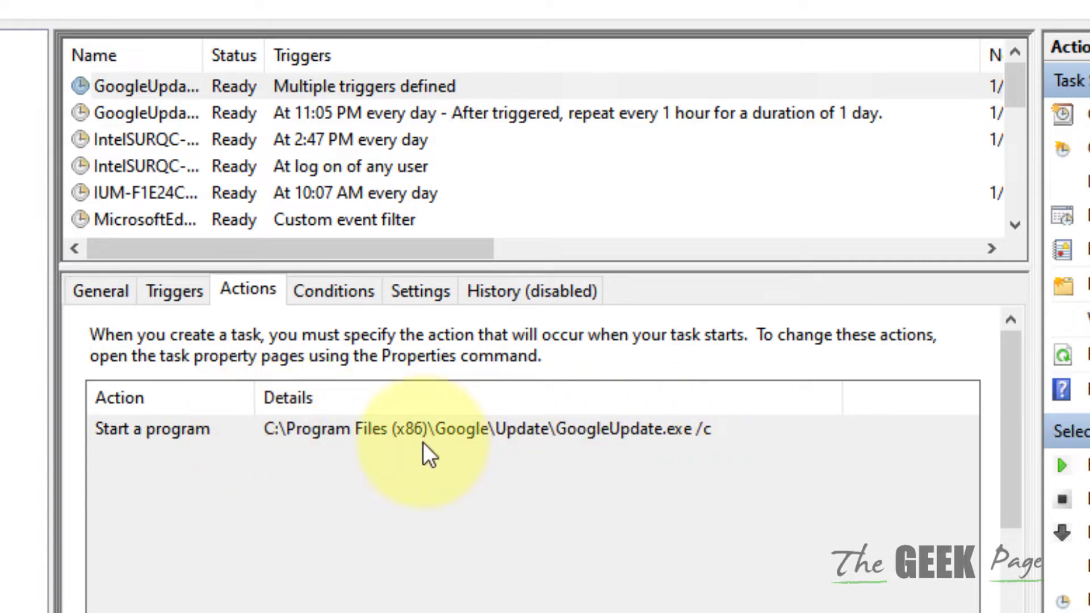
{"action": "left_click", "coordinate": [321, 114]}
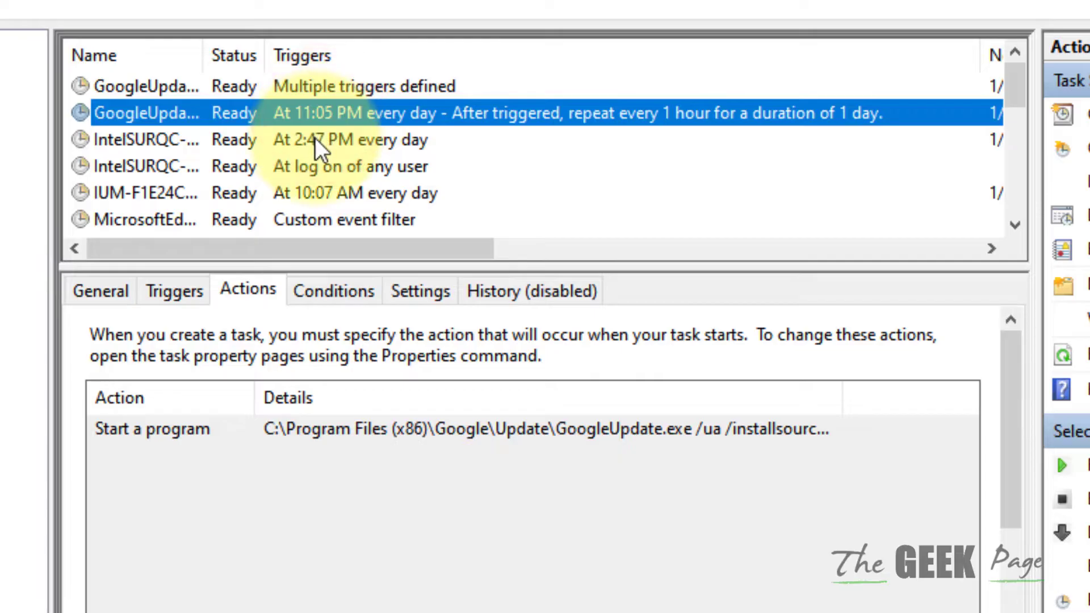
{"action": "left_click", "coordinate": [315, 139]}
{"action": "left_click", "coordinate": [298, 169]}
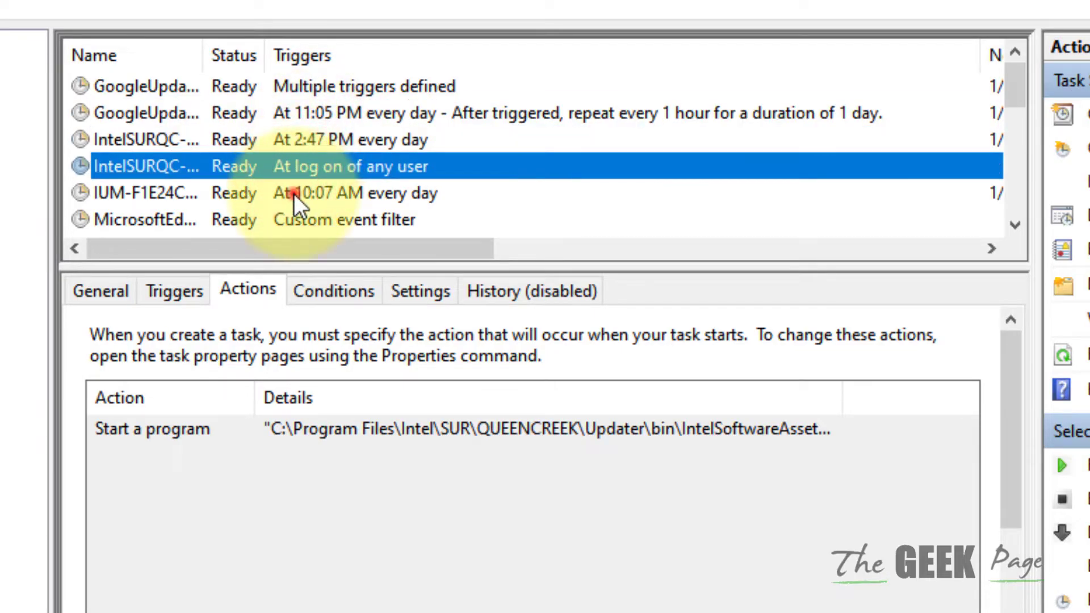
{"action": "left_click", "coordinate": [293, 194]}
{"action": "scroll", "coordinate": [295, 195], "scroll_direction": "down", "scroll_amount": 1}
- Inspect the two MicrosoftEdge tasks' actions and bring up a task's context menu
{"action": "left_click", "coordinate": [313, 147]}
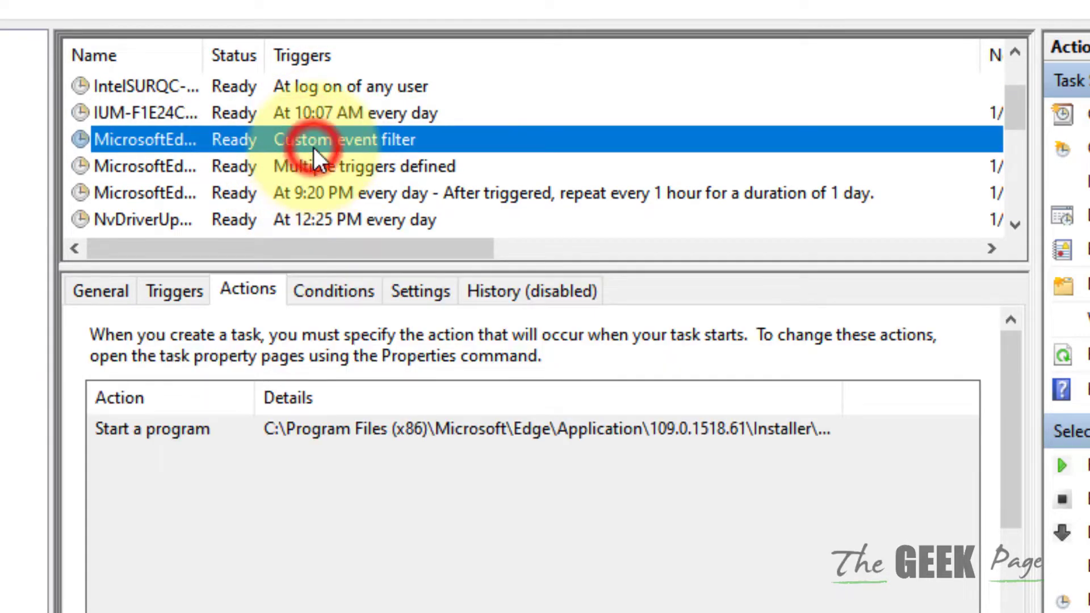
{"action": "left_click", "coordinate": [312, 170]}
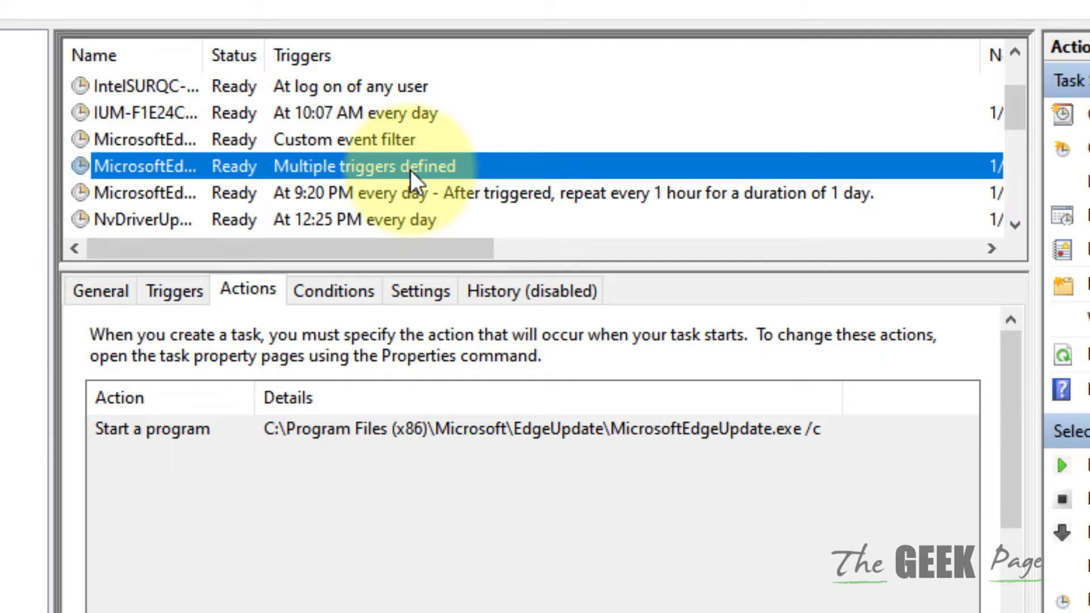
{"action": "scroll", "coordinate": [411, 169], "scroll_direction": "down", "scroll_amount": 1}
{"action": "scroll", "coordinate": [410, 170], "scroll_direction": "down", "scroll_amount": 1}
{"action": "scroll", "coordinate": [411, 170], "scroll_direction": "down", "scroll_amount": 2}
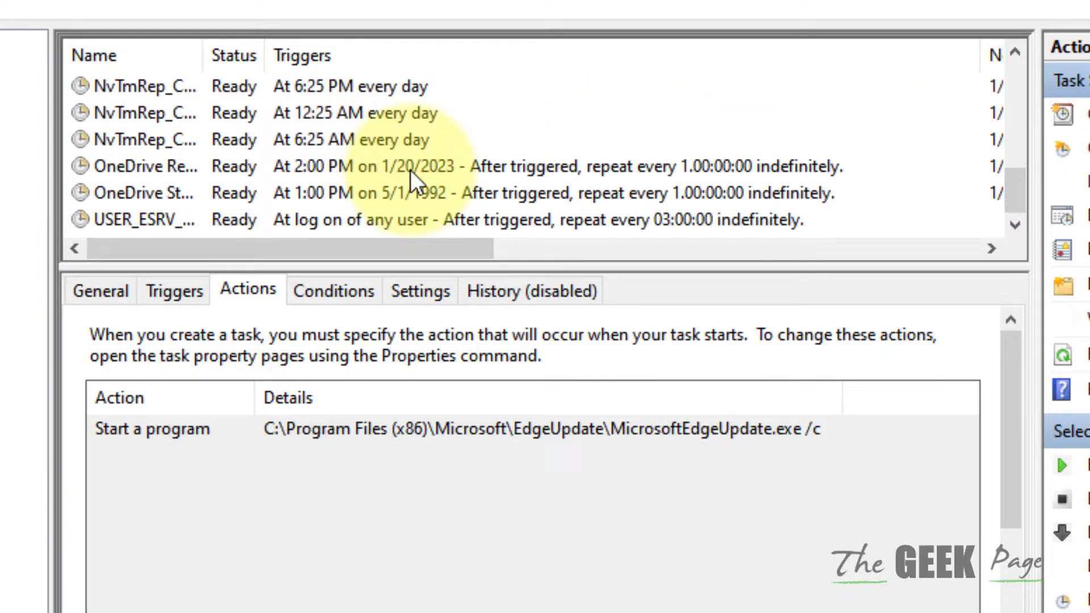
{"action": "scroll", "coordinate": [410, 170], "scroll_direction": "up", "scroll_amount": 2}
{"action": "scroll", "coordinate": [411, 171], "scroll_direction": "up", "scroll_amount": 3}
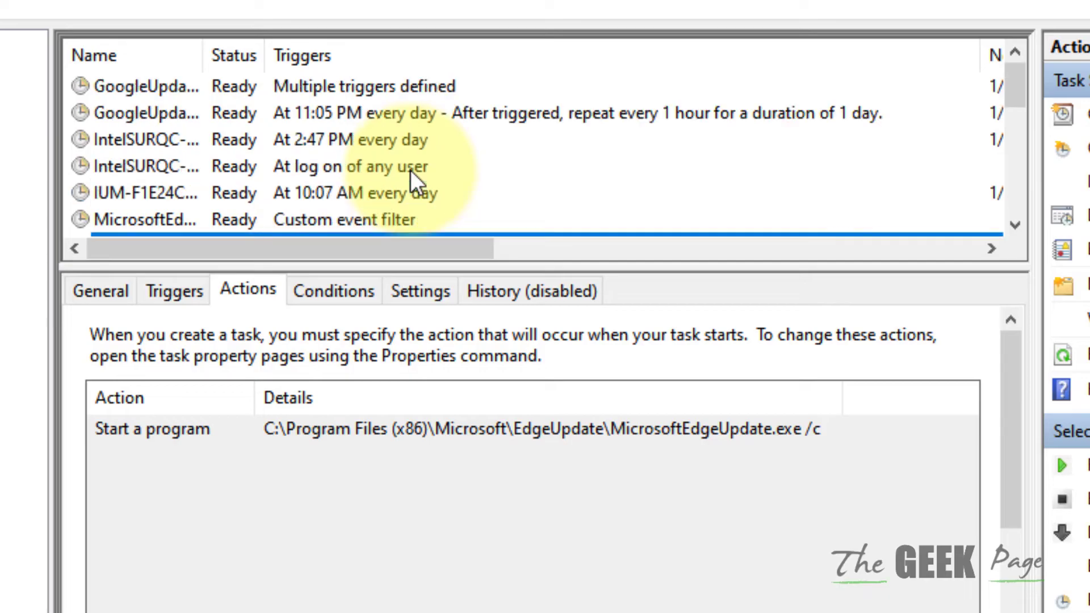
{"action": "scroll", "coordinate": [410, 170], "scroll_direction": "down", "scroll_amount": 1}
{"action": "right_click", "coordinate": [239, 170]}
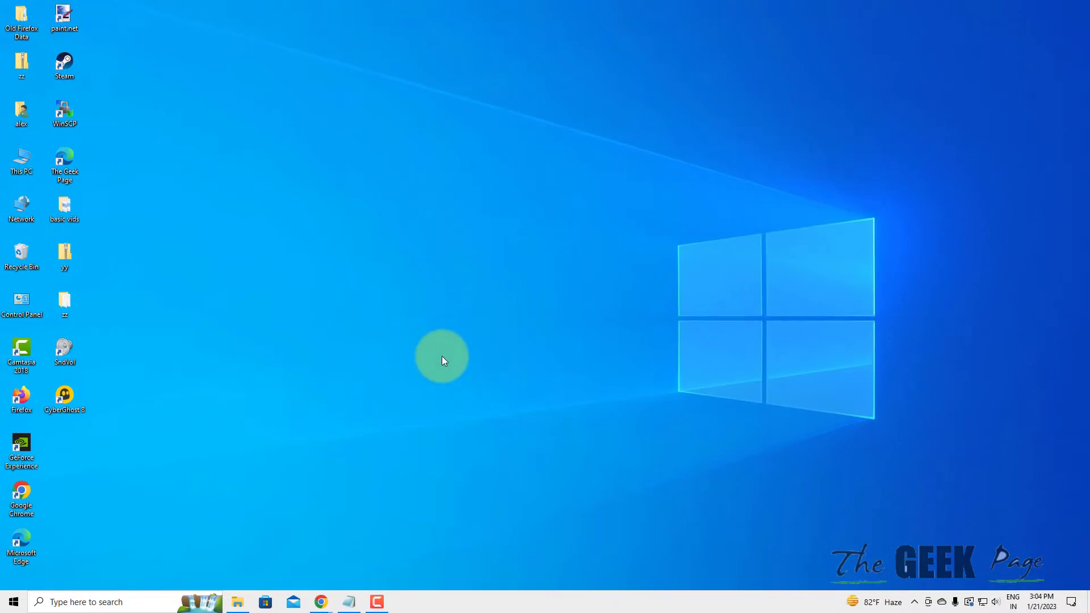
{"action": "key", "text": "super"}
{"action": "type", "text": "task"}
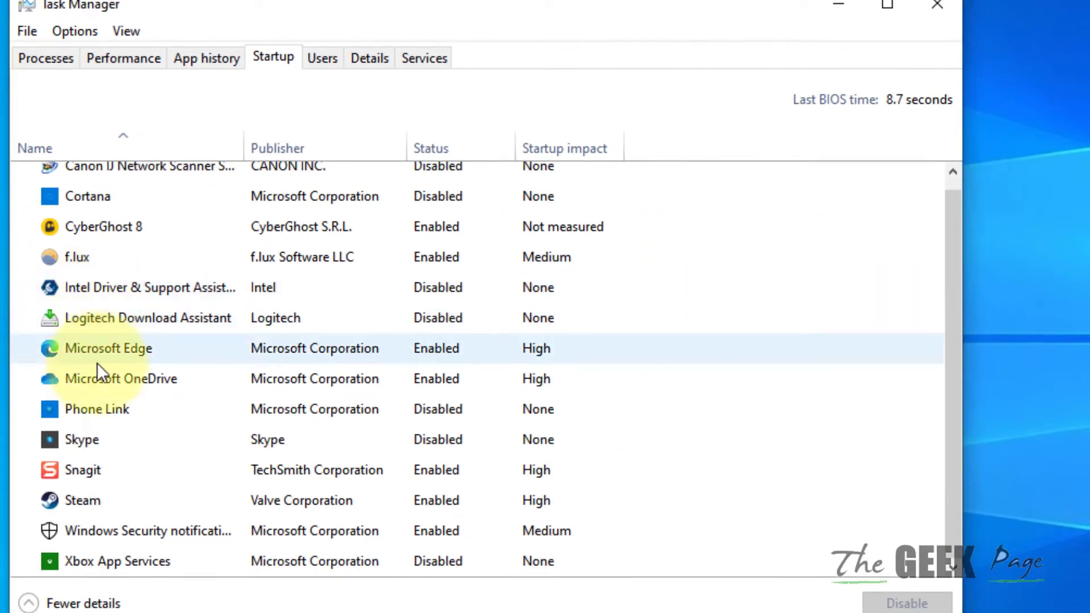
- Close Task Manager, launch Google Chrome and centre its window
{"action": "left_click", "coordinate": [925, 8]}
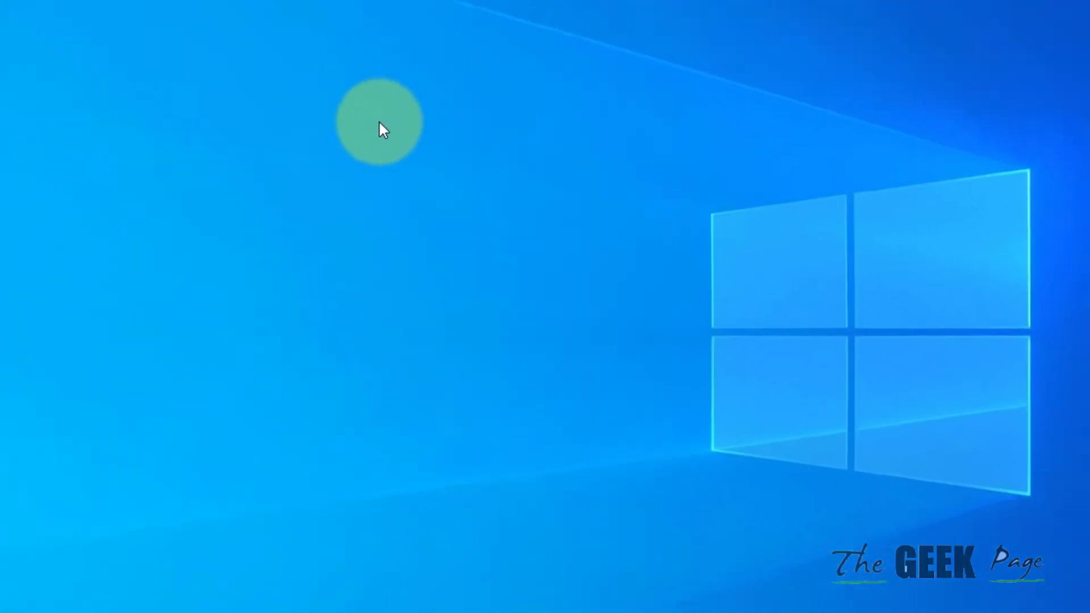
{"action": "left_click", "coordinate": [100, 602]}
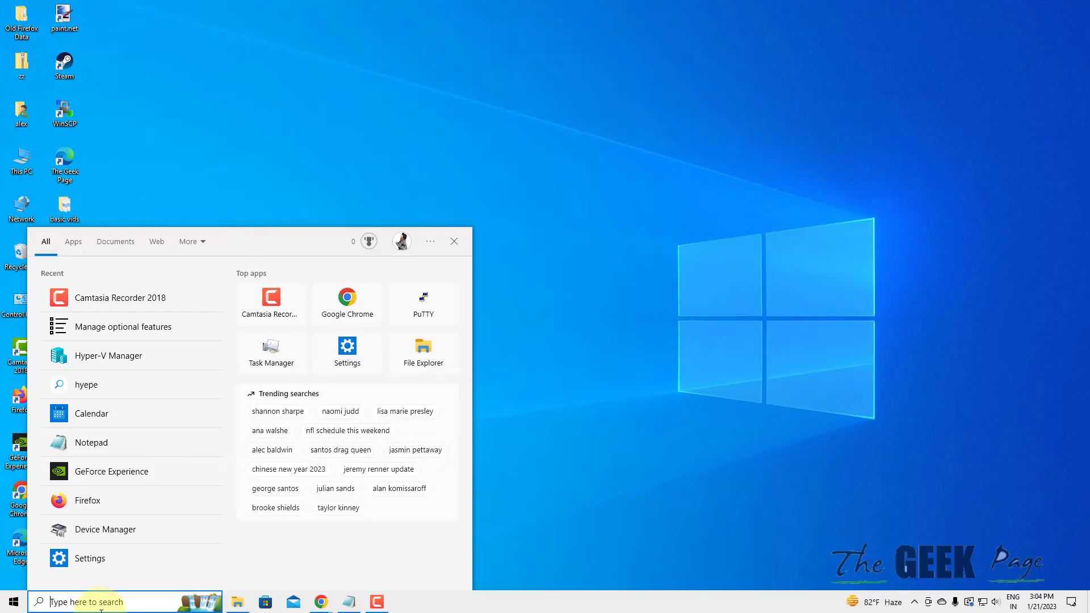
{"action": "left_click", "coordinate": [345, 302]}
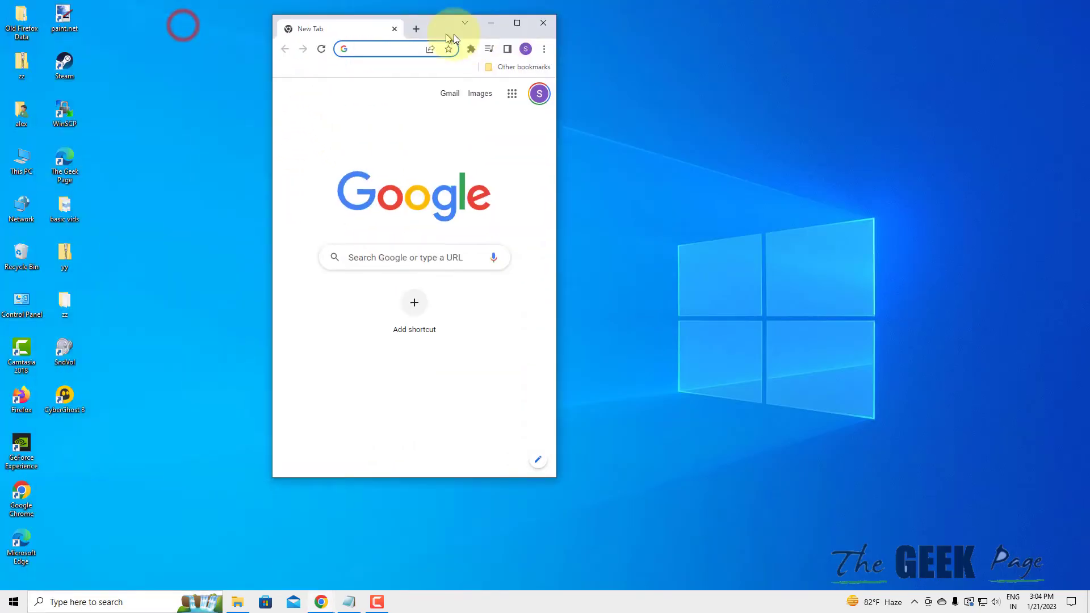
{"action": "left_click_drag", "start_coordinate": [180, 28], "coordinate": [542, 33]}
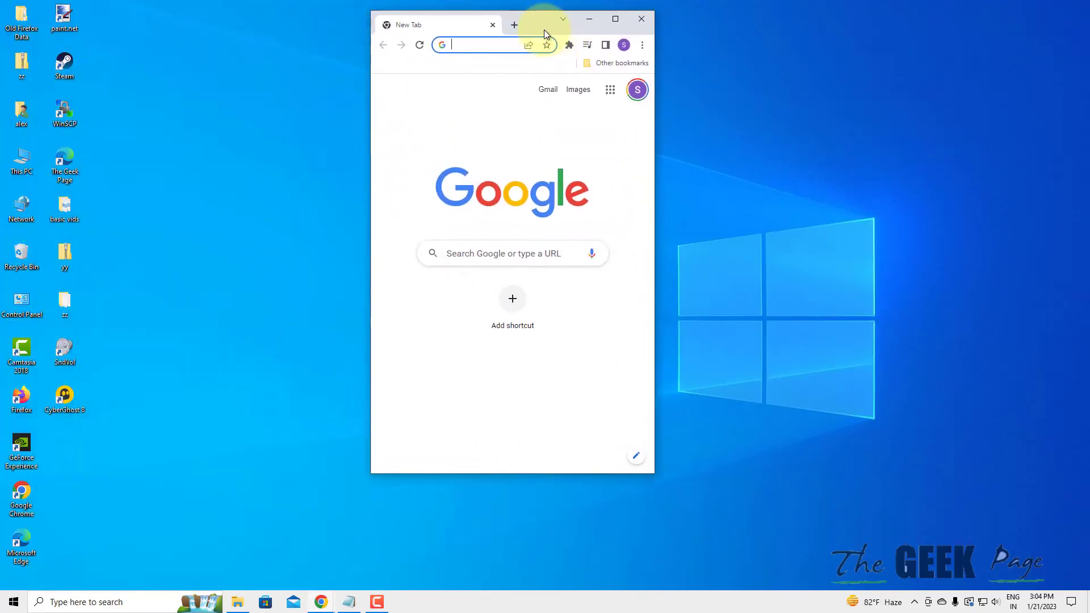
- Google 'autoruns for windows' and open the Microsoft Learn Autoruns page
{"action": "left_click", "coordinate": [473, 262]}
{"action": "type", "text": "au"}
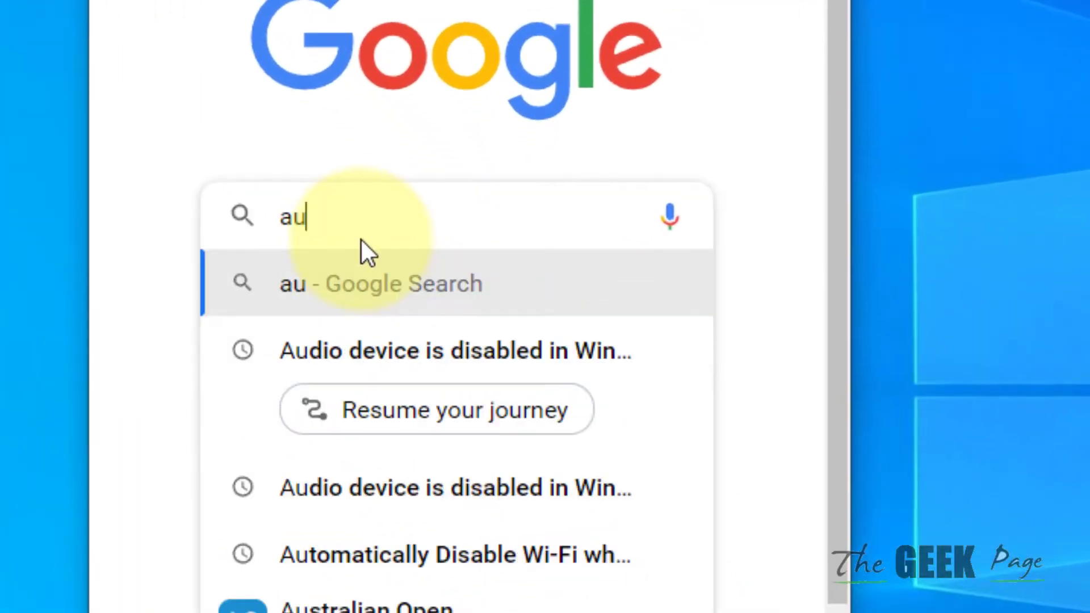
{"action": "type", "text": "toruns"}
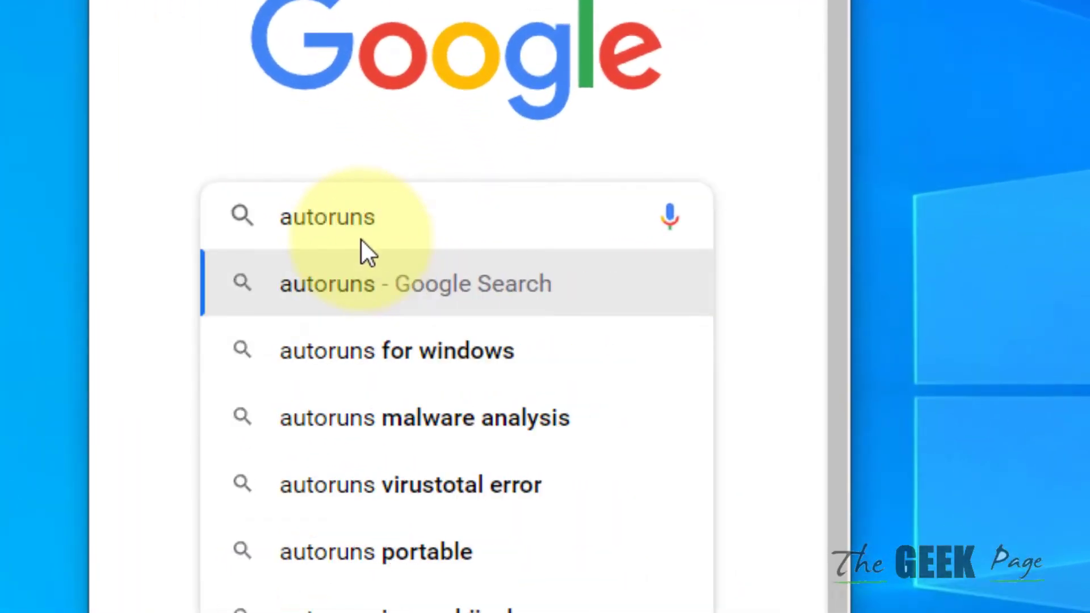
{"action": "left_click", "coordinate": [355, 351]}
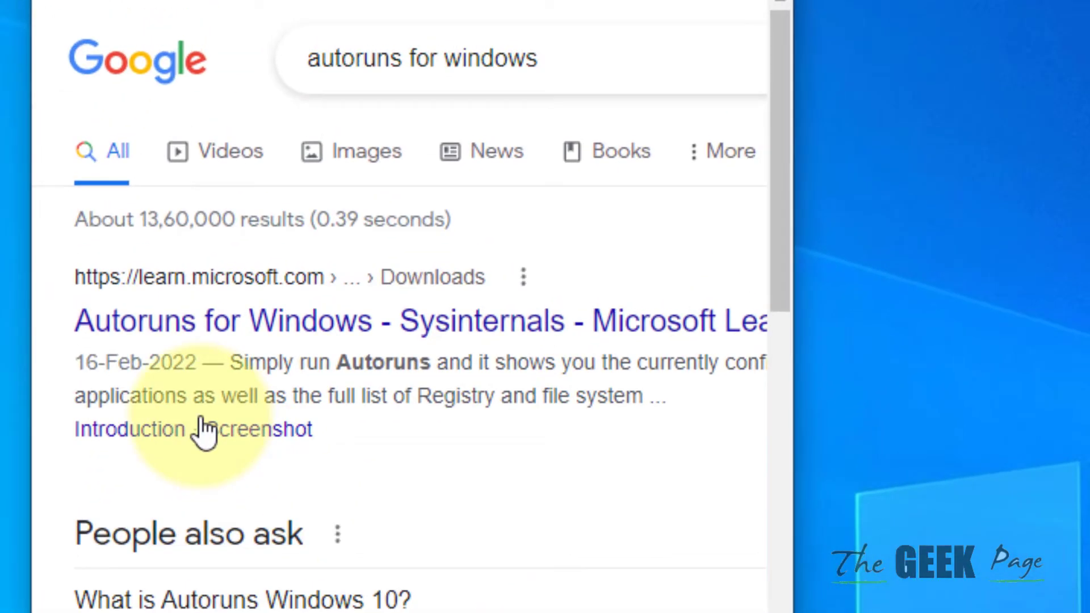
{"action": "left_click_drag", "start_coordinate": [796, 358], "coordinate": [1089, 359]}
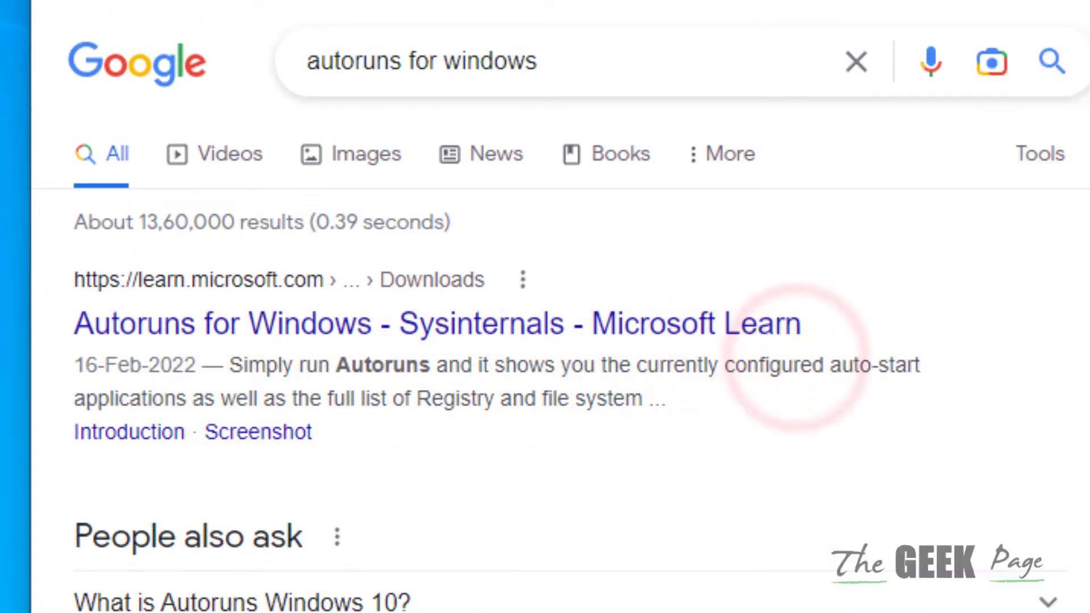
{"action": "left_click", "coordinate": [405, 320]}
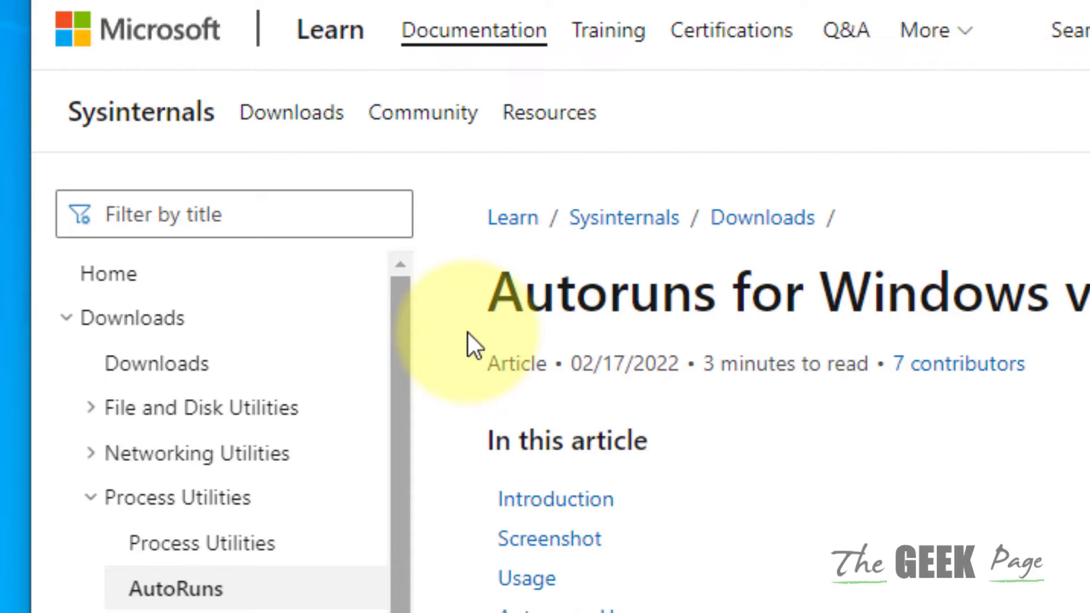
{"action": "scroll", "coordinate": [555, 398], "scroll_direction": "down", "scroll_amount": 3}
- Download Autoruns.zip and extract it into an Autoruns folder in basic vids
{"action": "left_click", "coordinate": [554, 436]}
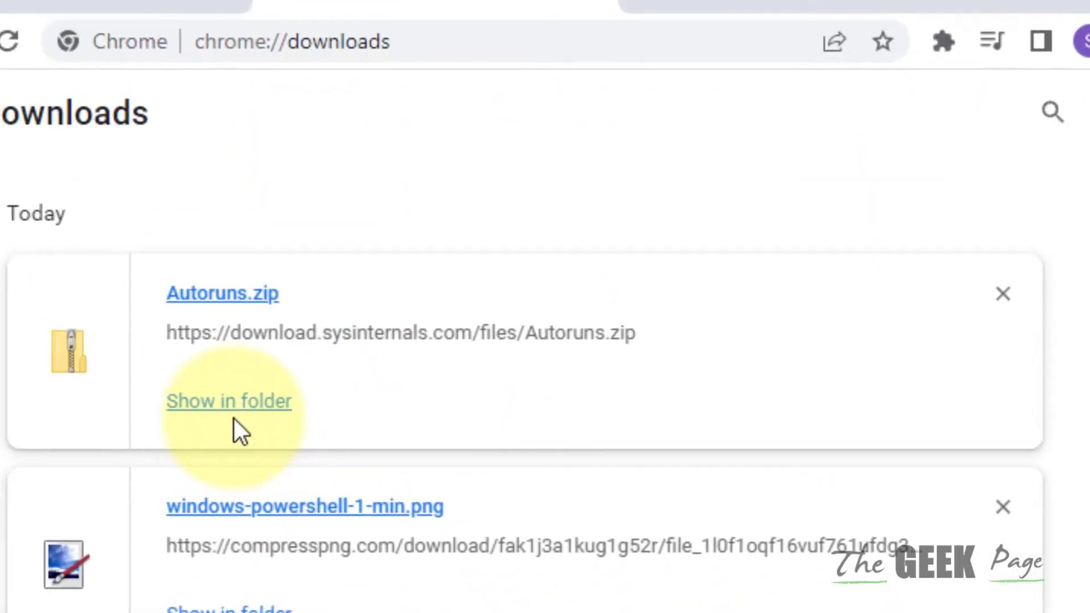
{"action": "left_click", "coordinate": [237, 415]}
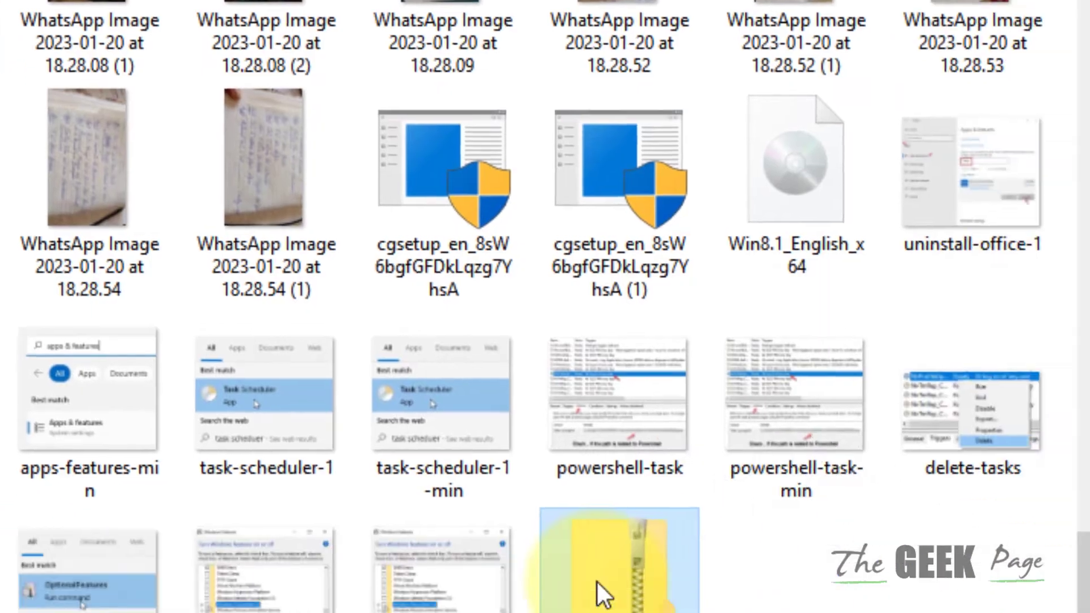
{"action": "right_click", "coordinate": [602, 595]}
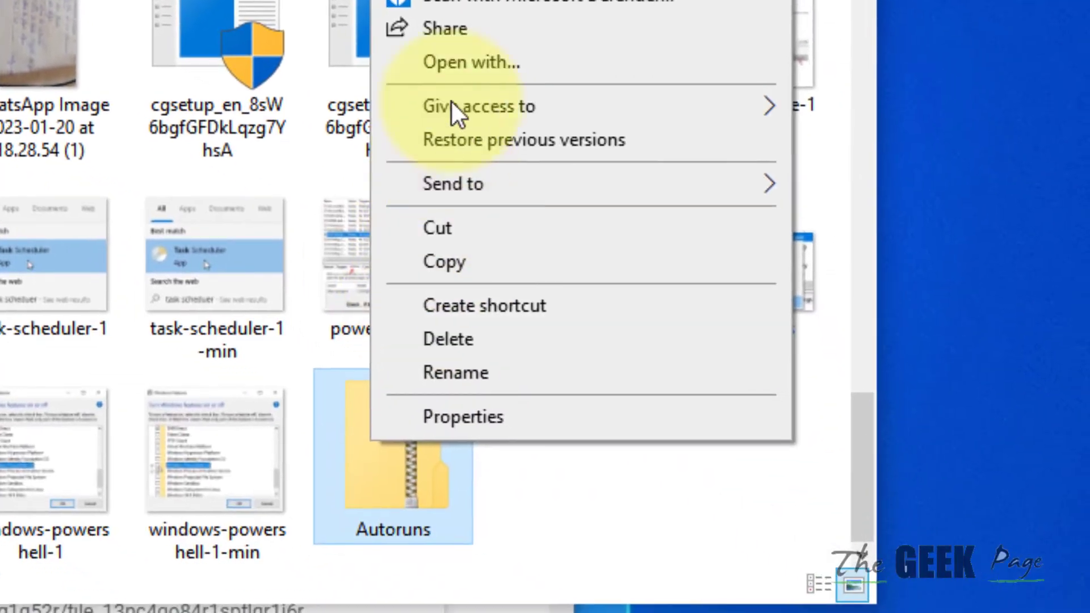
{"action": "left_click", "coordinate": [477, 5]}
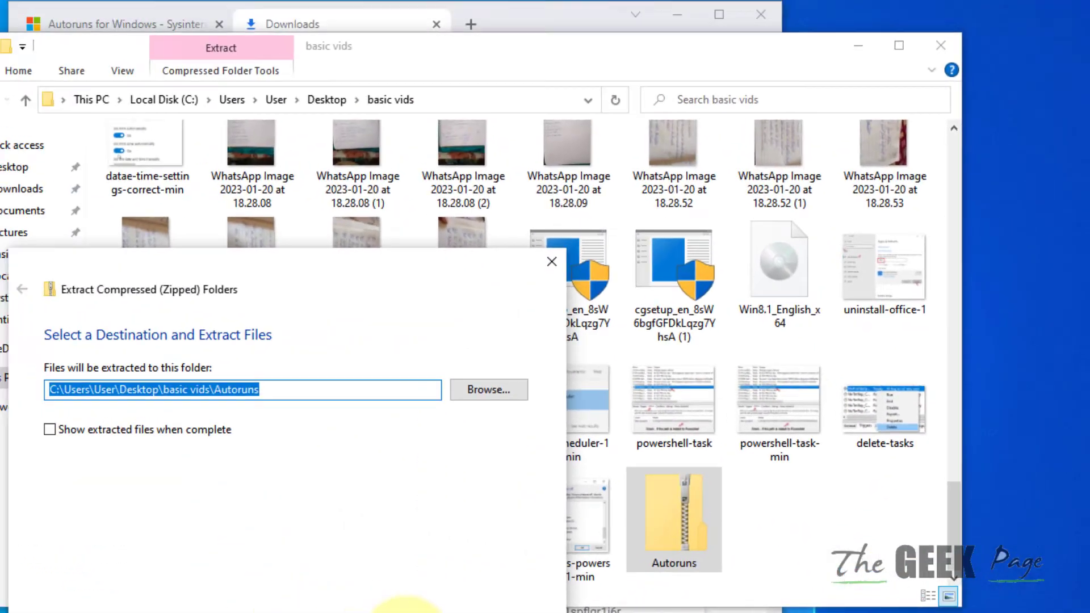
{"action": "left_click", "coordinate": [443, 609]}
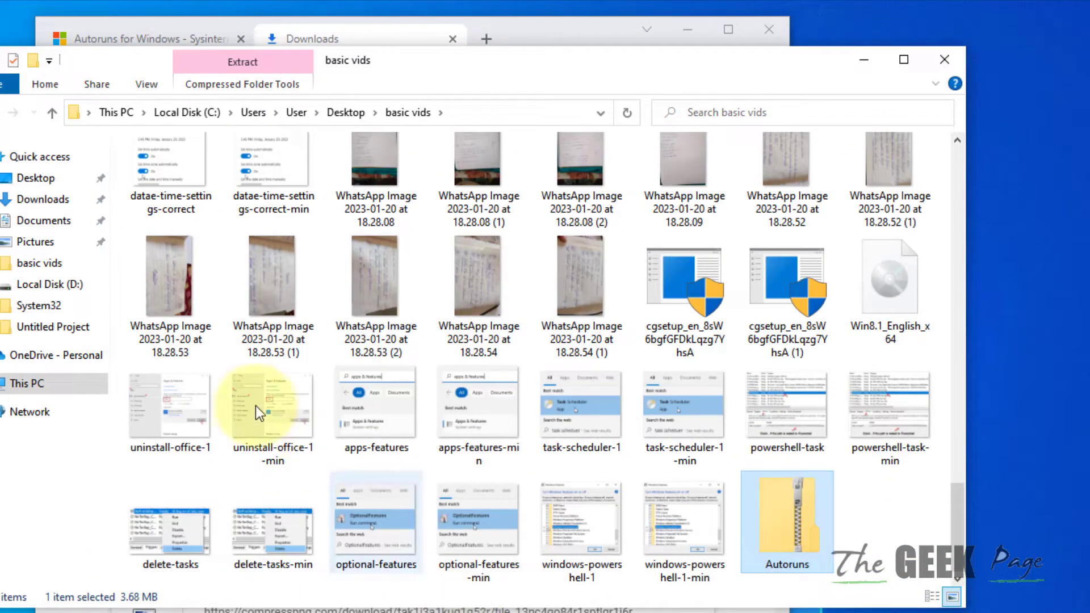
{"action": "scroll", "coordinate": [731, 466], "scroll_direction": "up", "scroll_amount": 5}
{"action": "scroll", "coordinate": [732, 467], "scroll_direction": "up", "scroll_amount": 5}
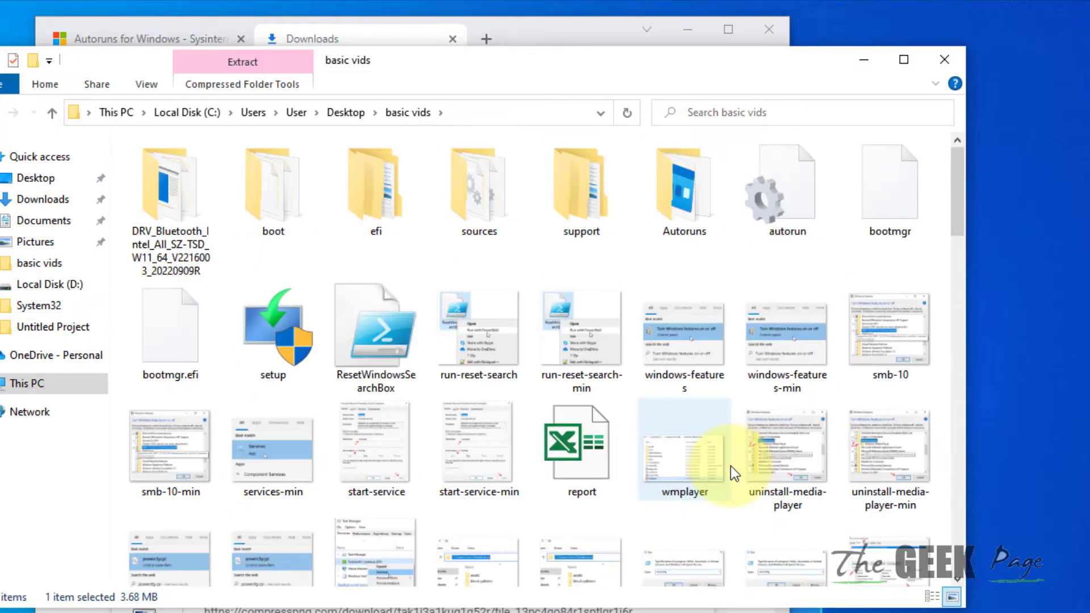
- Open the Autoruns folder, run Autoruns64 and accept its license agreement
{"action": "double_click", "coordinate": [670, 207]}
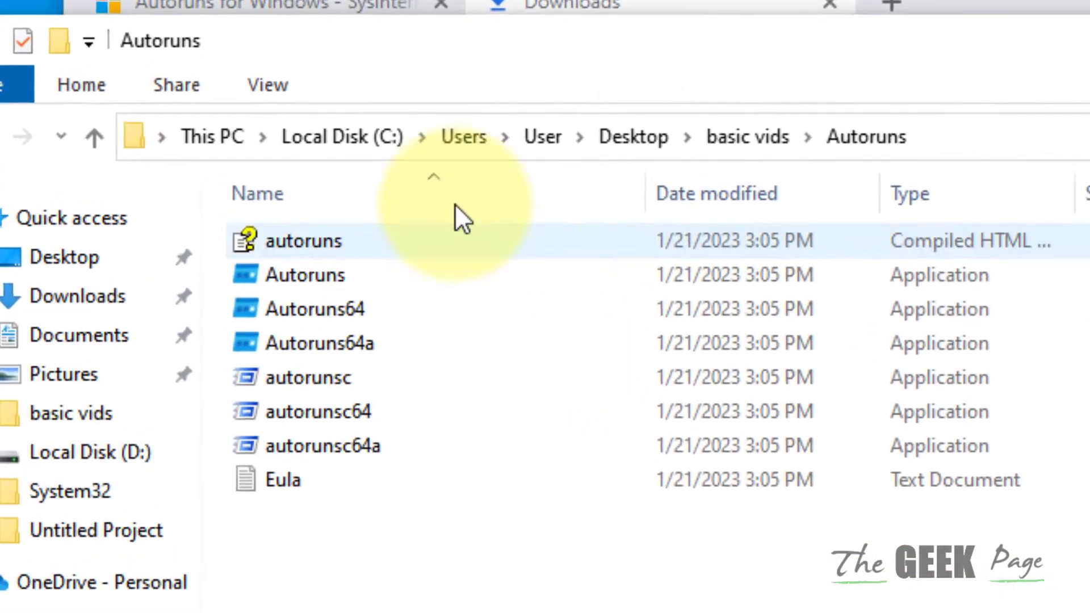
{"action": "left_click", "coordinate": [542, 569]}
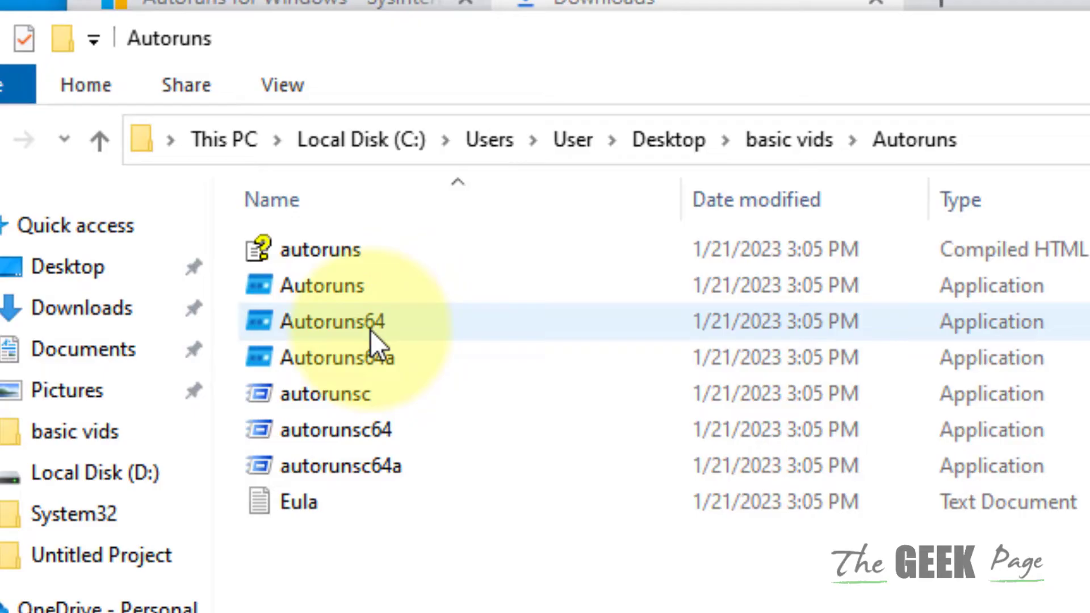
{"action": "double_click", "coordinate": [371, 330]}
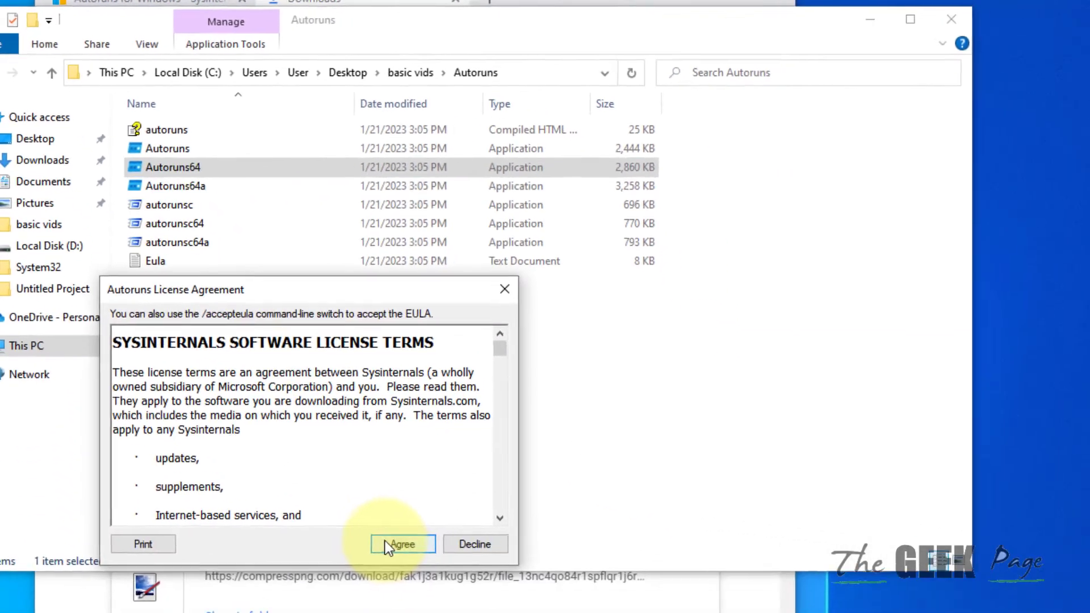
{"action": "left_click", "coordinate": [379, 532]}
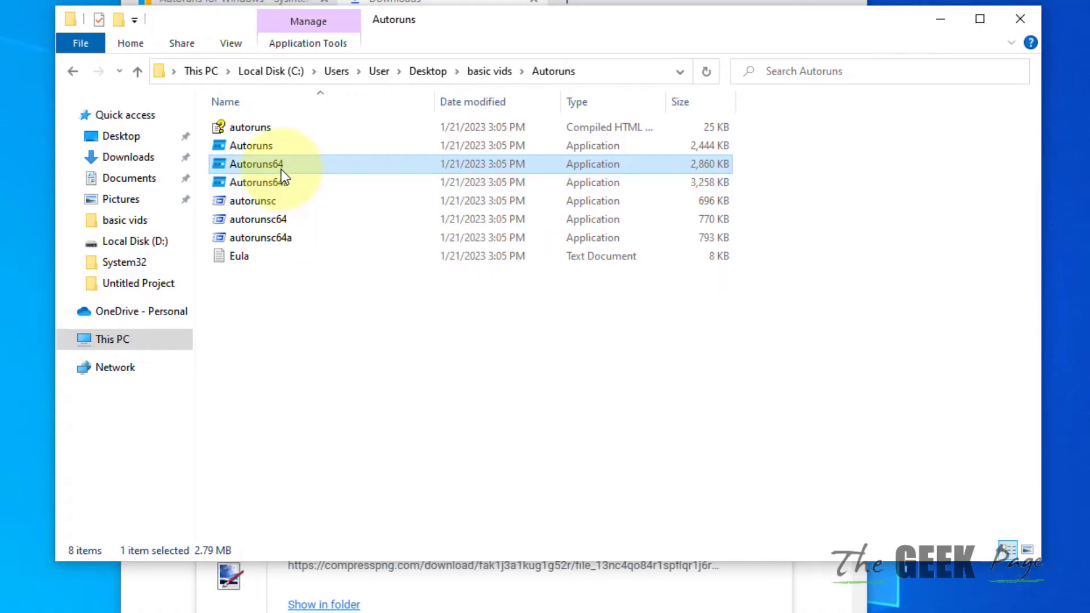
- Browse Autoruns' Logon entries, then return to the Everything view and its Quick Filter
{"action": "double_click", "coordinate": [317, 165]}
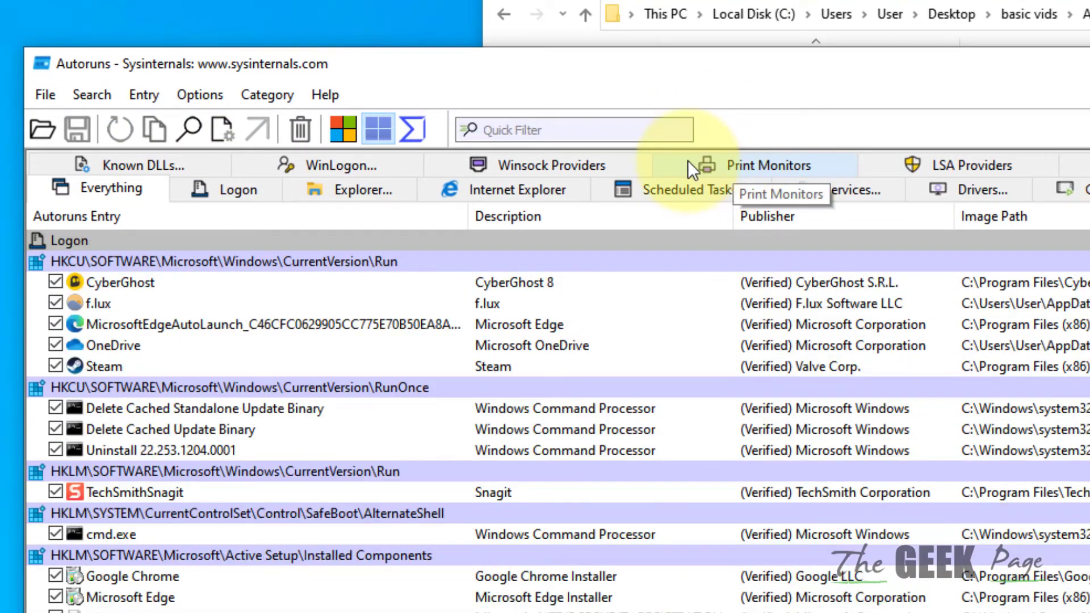
{"action": "left_click", "coordinate": [240, 197]}
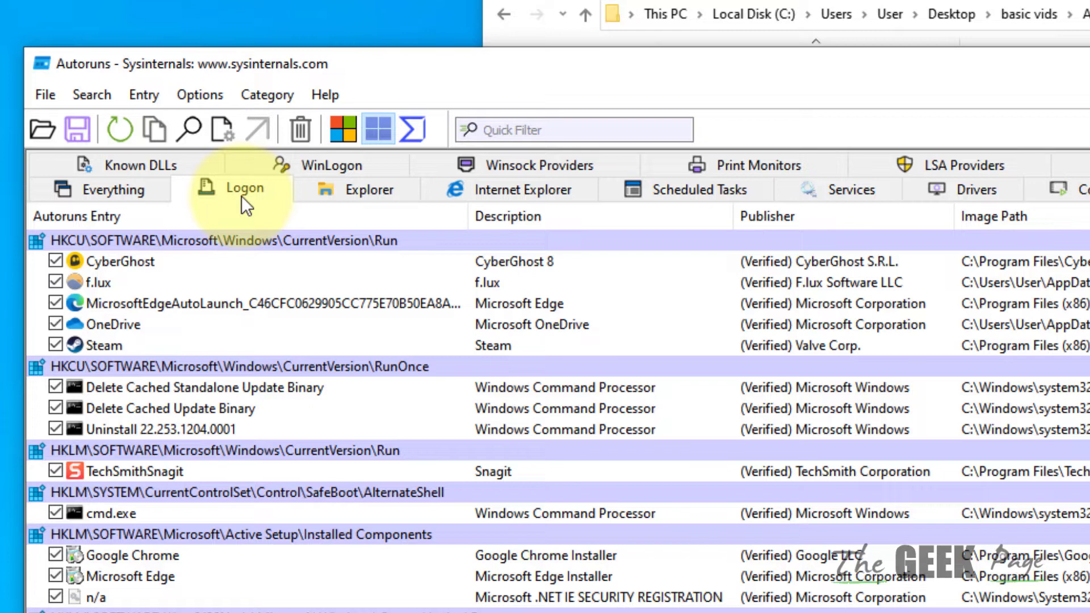
{"action": "left_click", "coordinate": [148, 197]}
{"action": "left_click", "coordinate": [515, 130]}
{"action": "type", "text": "powershe"}
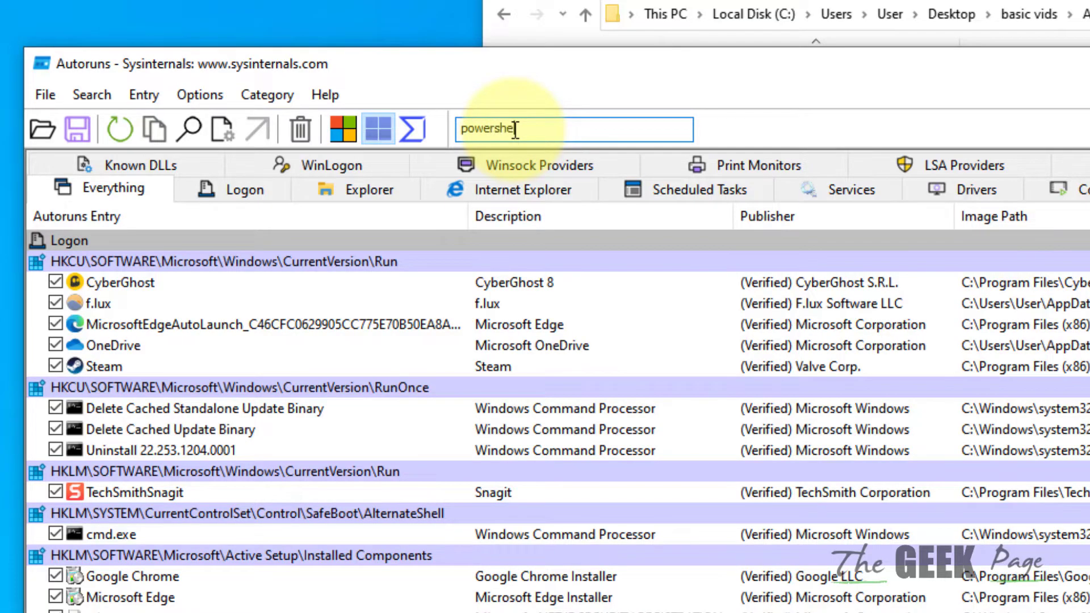
{"action": "type", "text": "ll"}
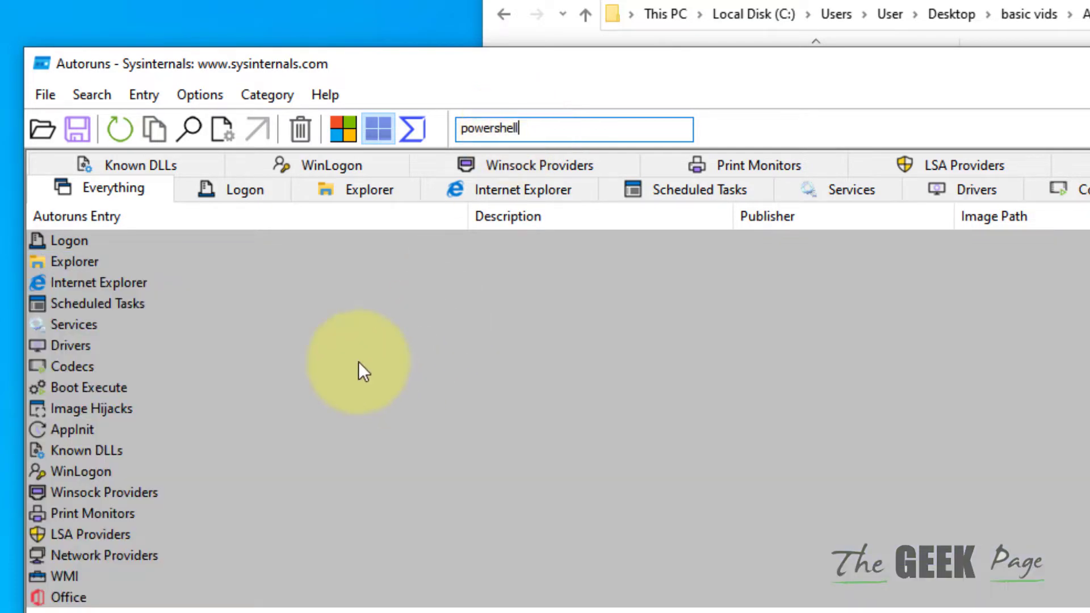
- Filter Autoruns by 'powershell' (no matches), then by 'cmd', revealing four cmd.exe entries
{"action": "double_click", "coordinate": [545, 130]}
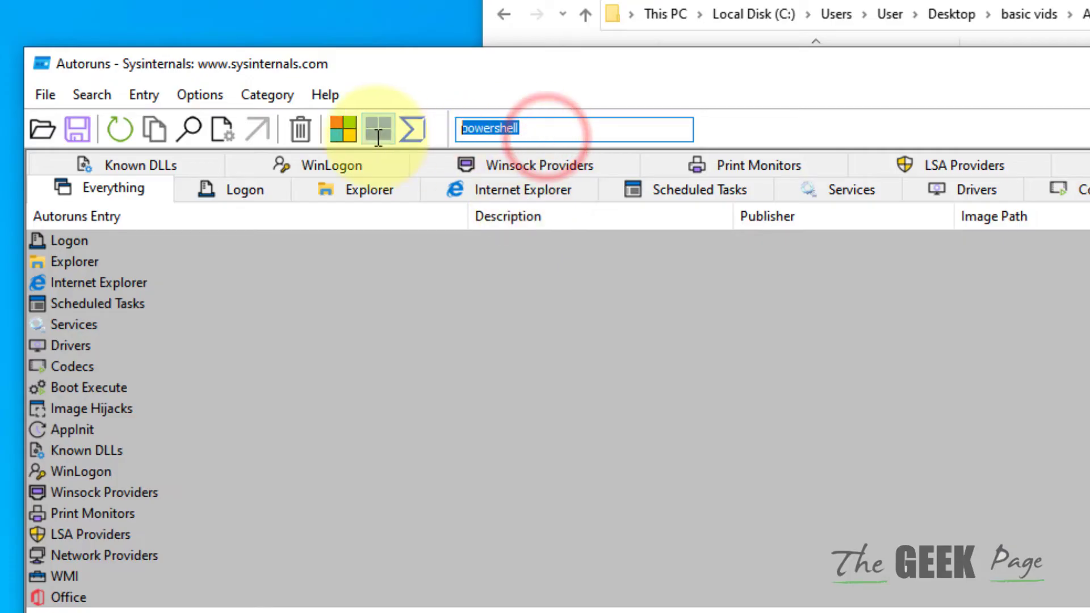
{"action": "type", "text": "cmd"}
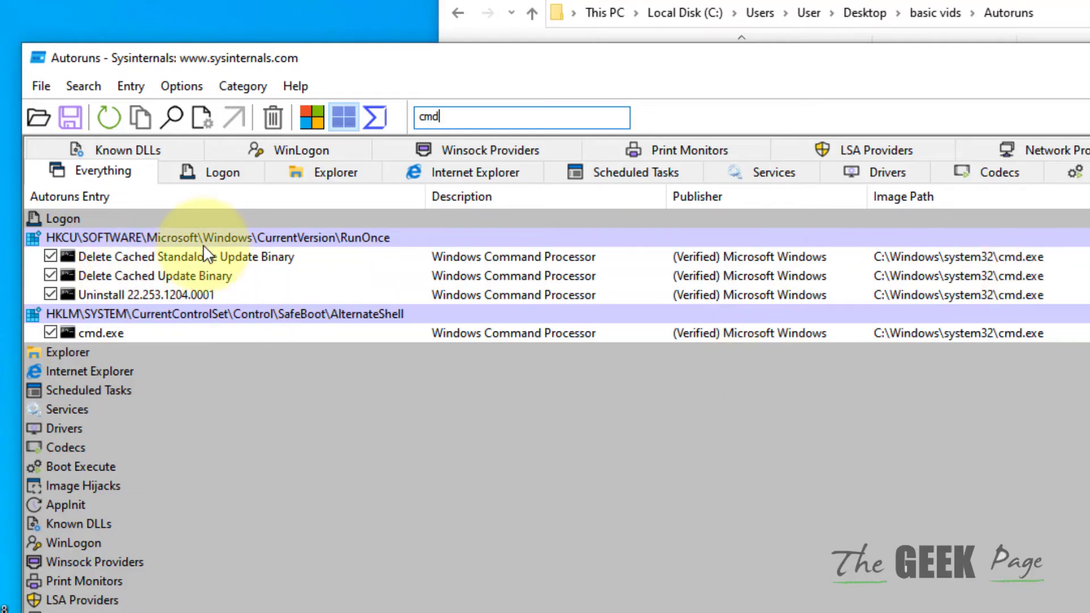
{"action": "double_click", "coordinate": [499, 117]}
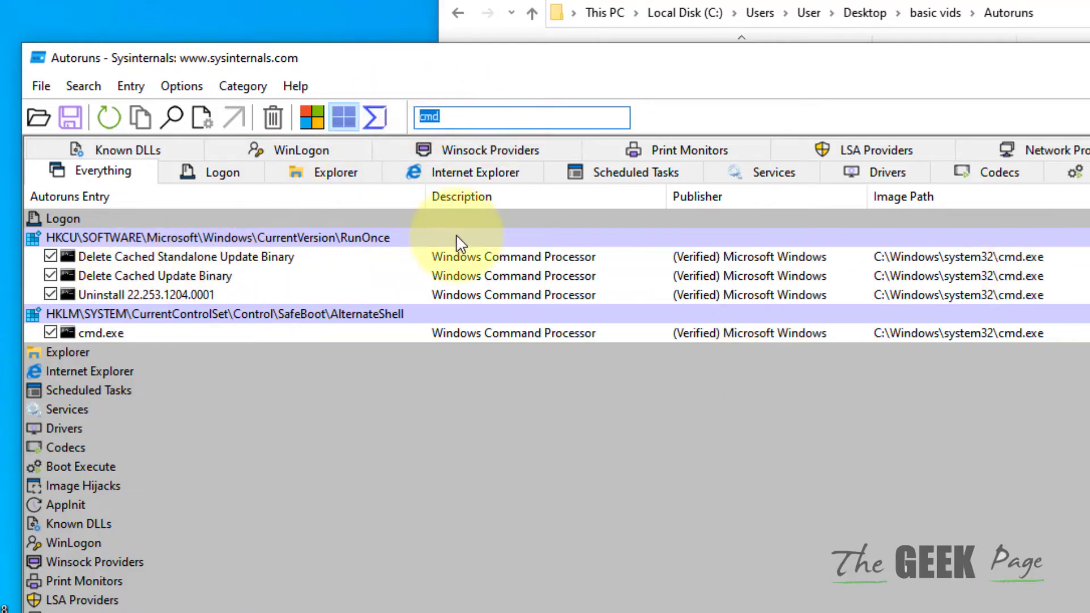
{"action": "double_click", "coordinate": [468, 116]}
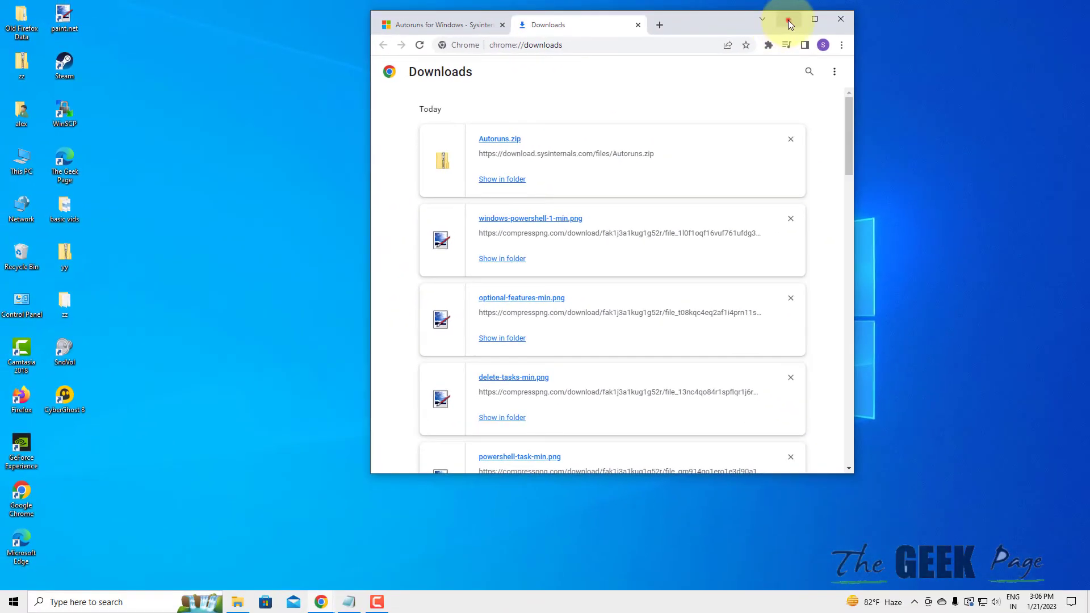
- Minimize Chrome and search Windows for 'turn windows'
{"action": "left_click", "coordinate": [788, 22]}
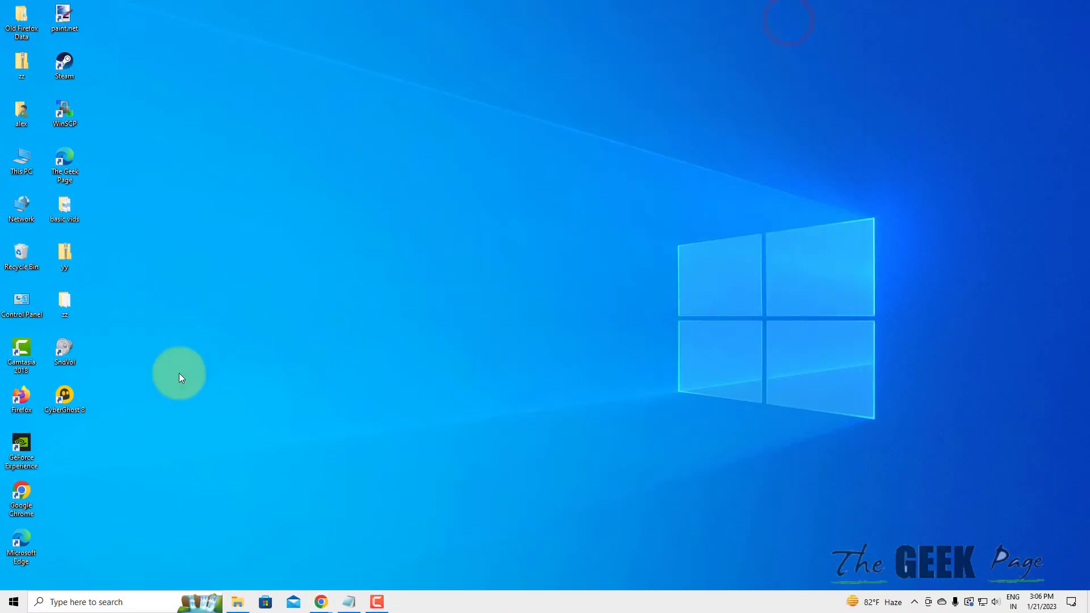
{"action": "left_click", "coordinate": [124, 601]}
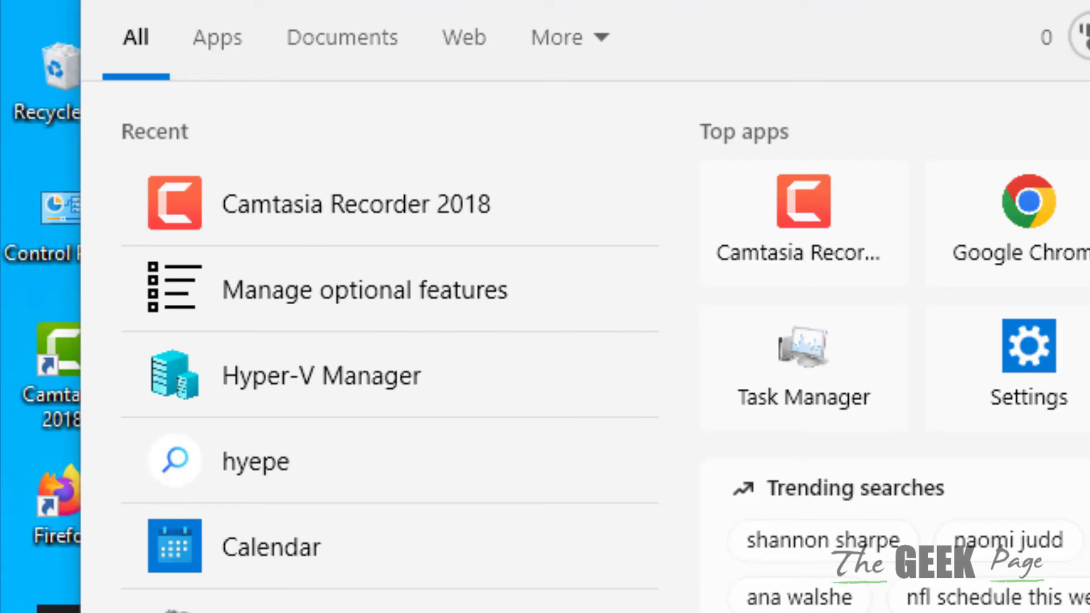
{"action": "type", "text": "turn windo"}
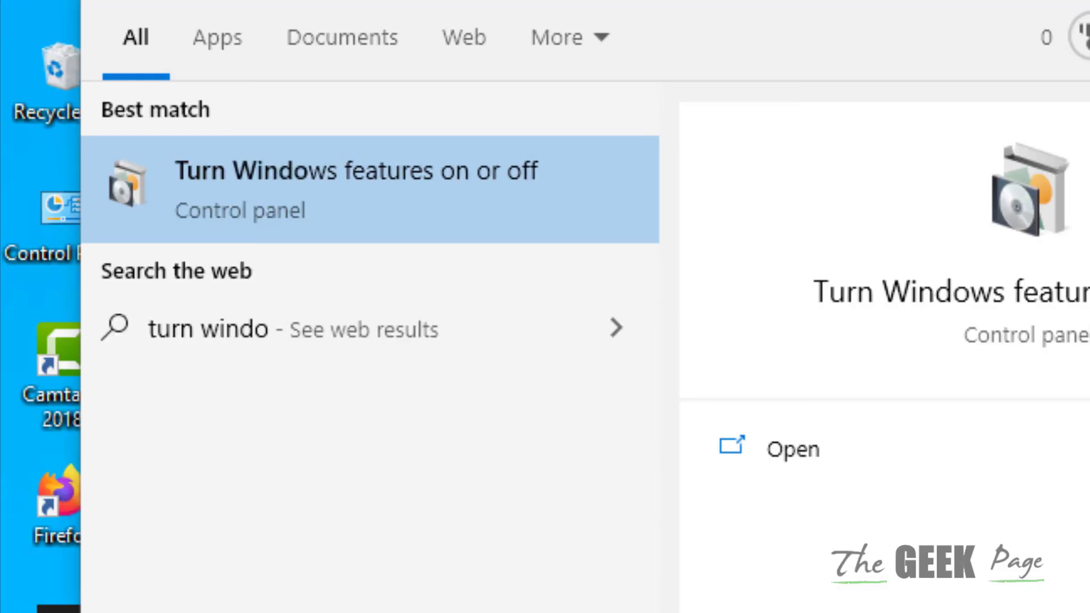
{"action": "type", "text": "ws features on or off"}
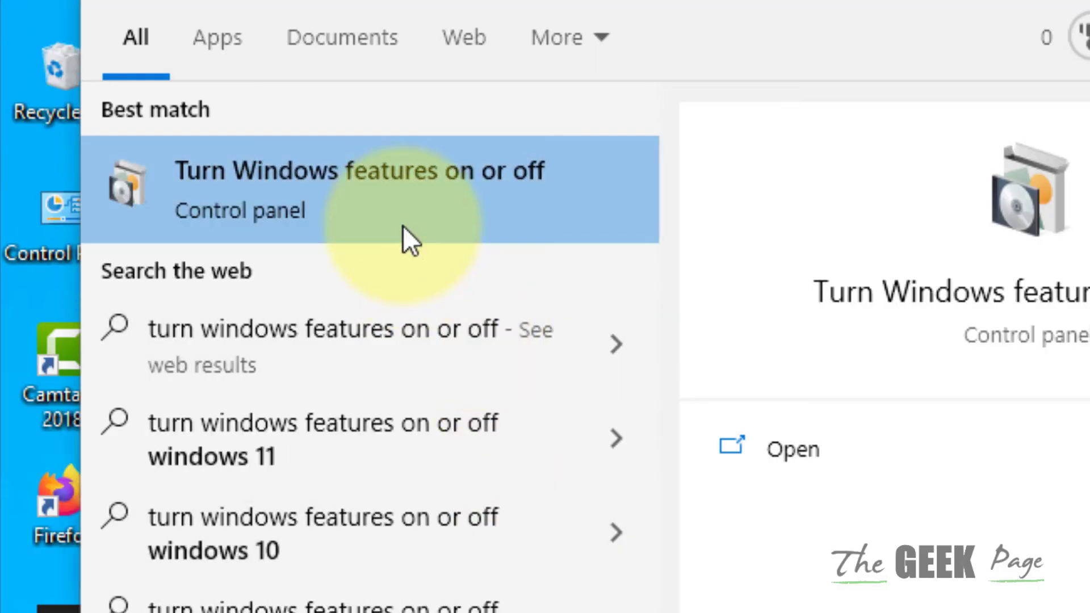
- Launch Windows Features and uncheck Windows PowerShell 2.0
{"action": "left_click", "coordinate": [405, 220]}
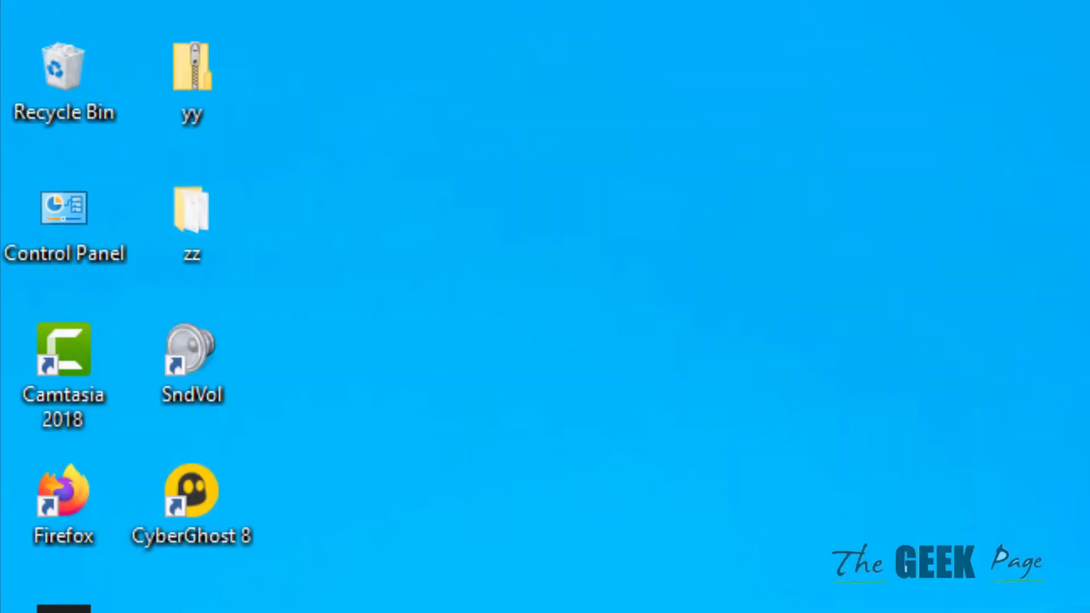
{"action": "scroll", "coordinate": [461, 325], "scroll_direction": "down", "scroll_amount": 2}
{"action": "scroll", "coordinate": [446, 337], "scroll_direction": "down", "scroll_amount": 2}
{"action": "scroll", "coordinate": [439, 326], "scroll_direction": "down", "scroll_amount": 1}
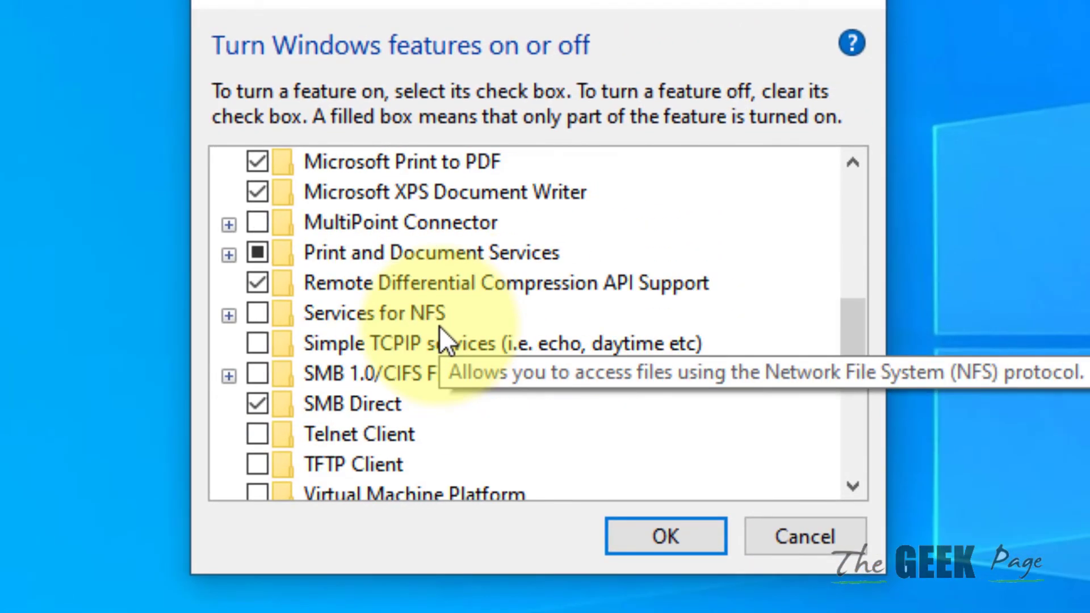
{"action": "scroll", "coordinate": [441, 328], "scroll_direction": "down", "scroll_amount": 2}
{"action": "scroll", "coordinate": [445, 372], "scroll_direction": "down", "scroll_amount": 1}
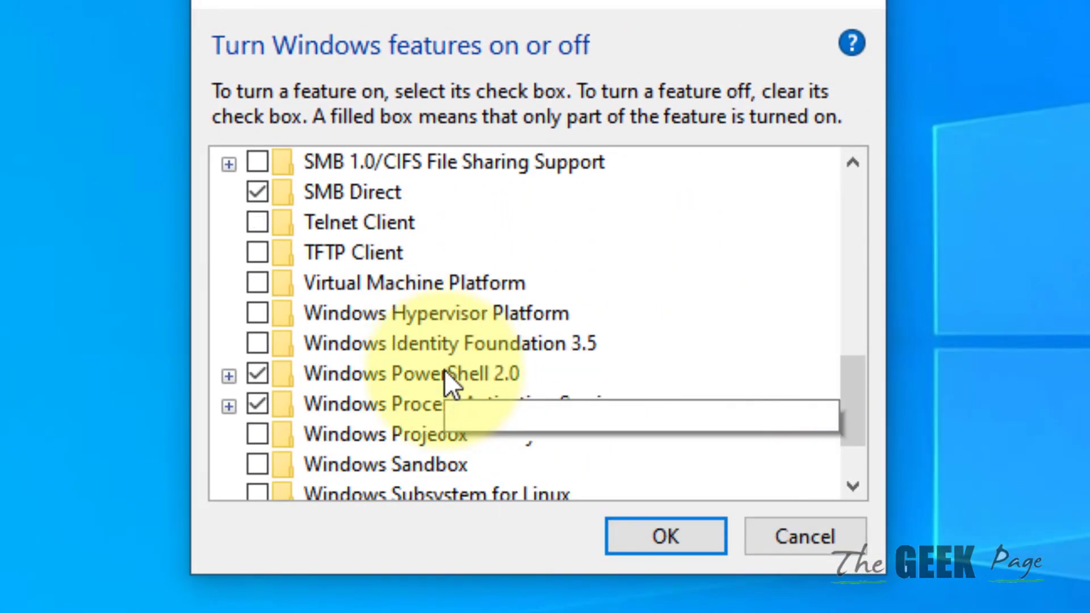
{"action": "scroll", "coordinate": [446, 372], "scroll_direction": "down", "scroll_amount": 1}
{"action": "left_click", "coordinate": [259, 344]}
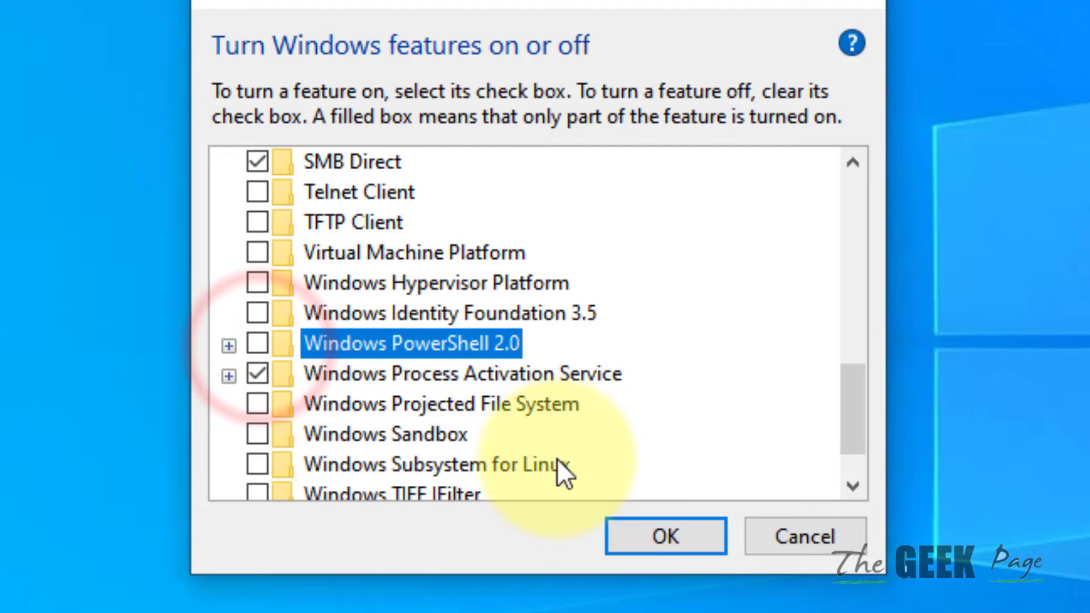
- Confirm with OK to start removing Windows PowerShell 2.0
{"action": "left_click", "coordinate": [665, 538]}
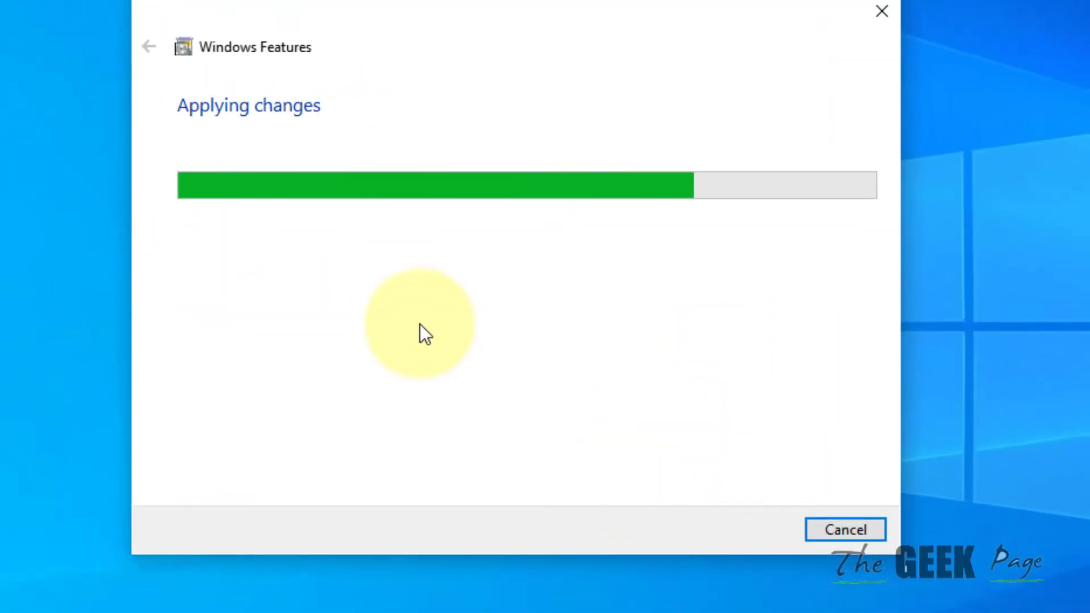